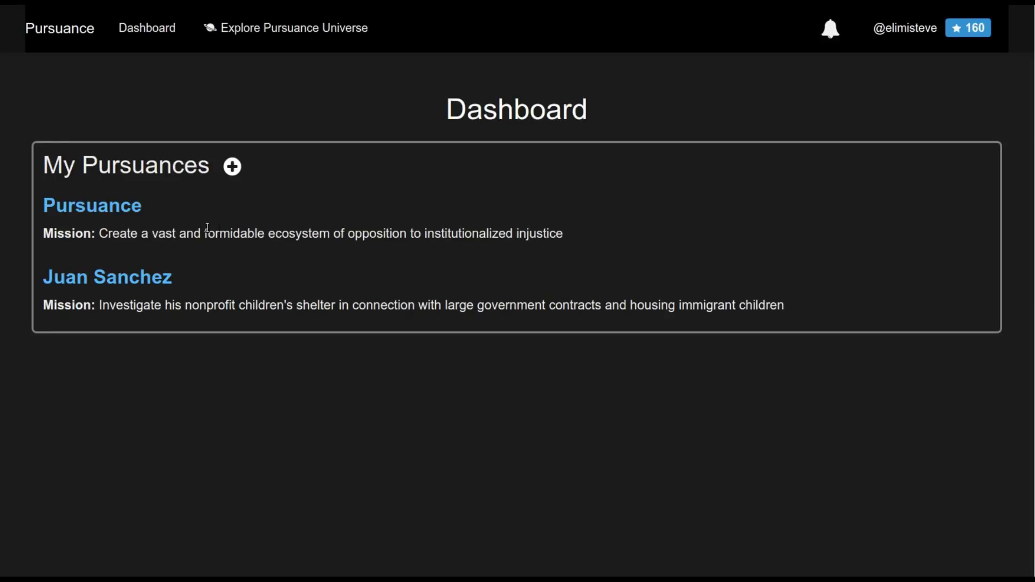
Open the Pursuance project's task list and start a subtask under "Give all the words to Raincoaster"
{"action": "left_click", "coordinate": [120, 208]}
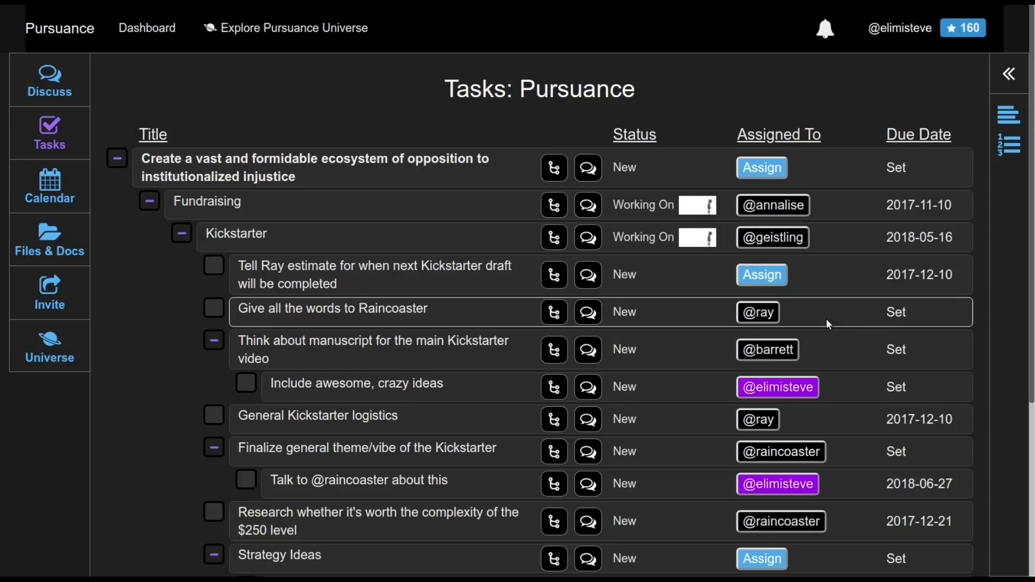
{"action": "left_click", "coordinate": [554, 313]}
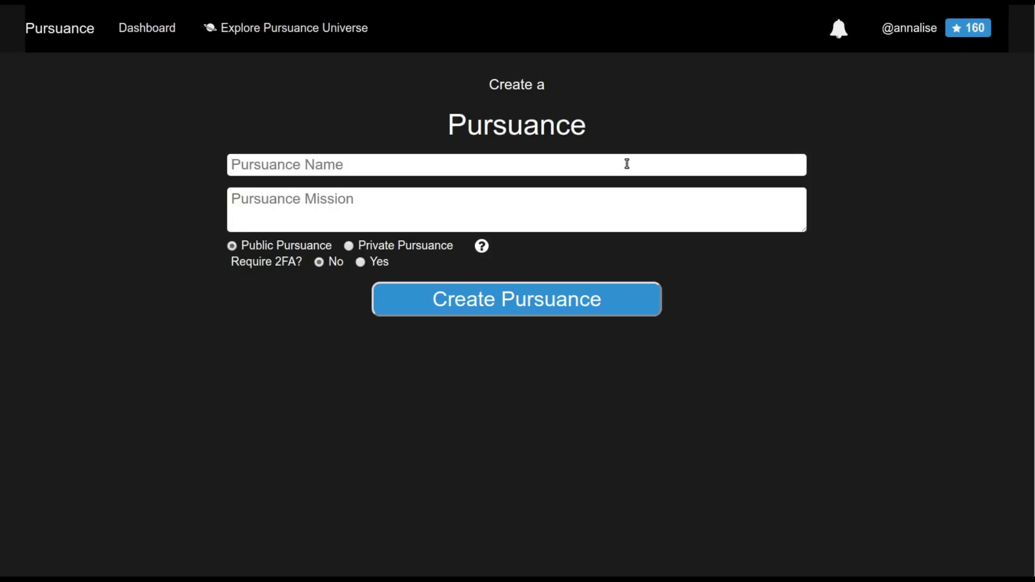
Create a public pursuance named "Prison Reporting Initiative" with the mission "Collect and publish stories on prison staff misconduct as reported by inmates"
{"action": "type", "text": "Prison Ro"}
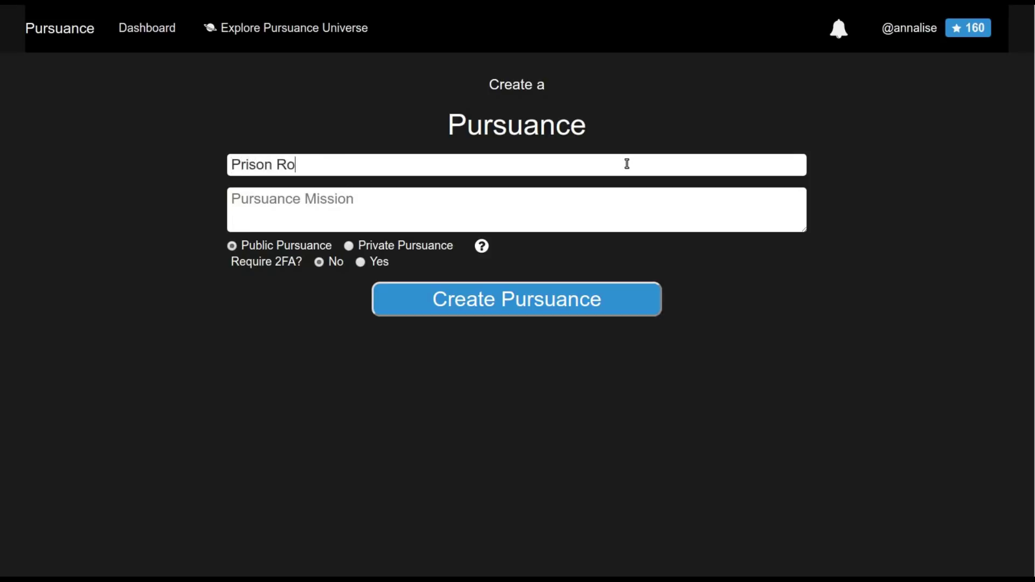
{"action": "key", "text": "BackSpace"}
{"action": "type", "text": "eporting Initiative"}
{"action": "key", "text": "Tab"}
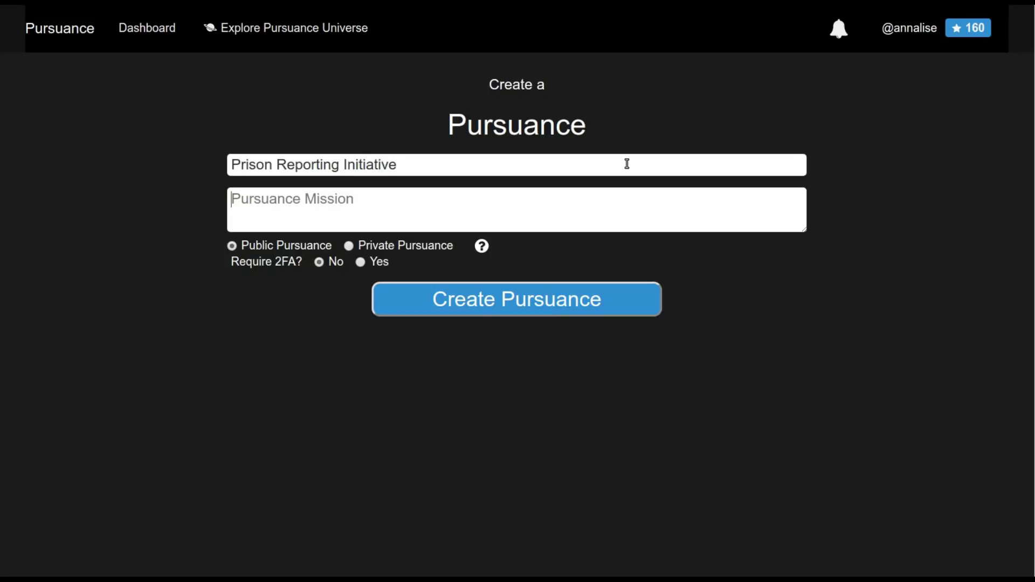
{"action": "type", "text": "Collect and publish stories on prison staff misconduct as reported by inmates"}
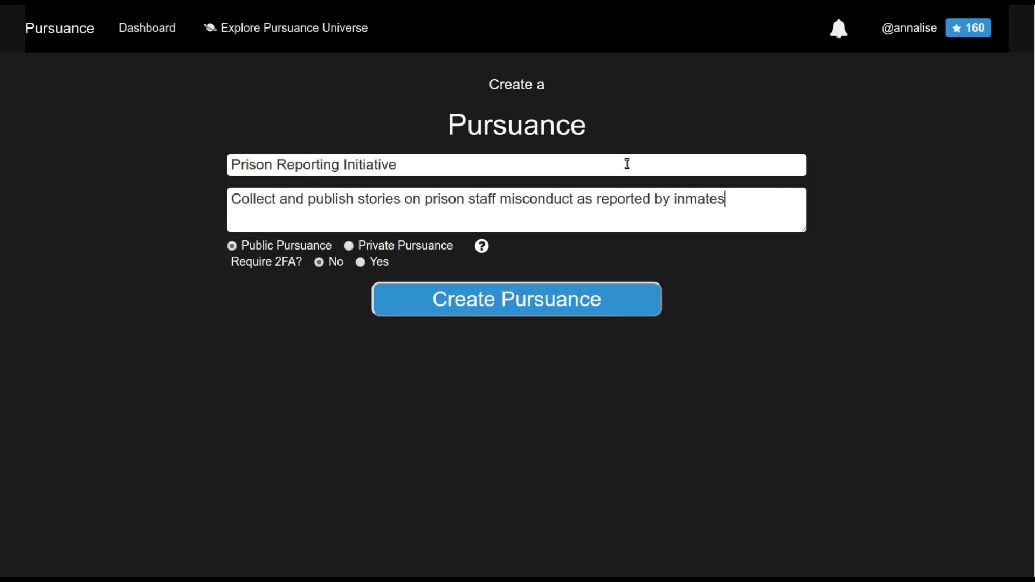
{"action": "left_click", "coordinate": [524, 304]}
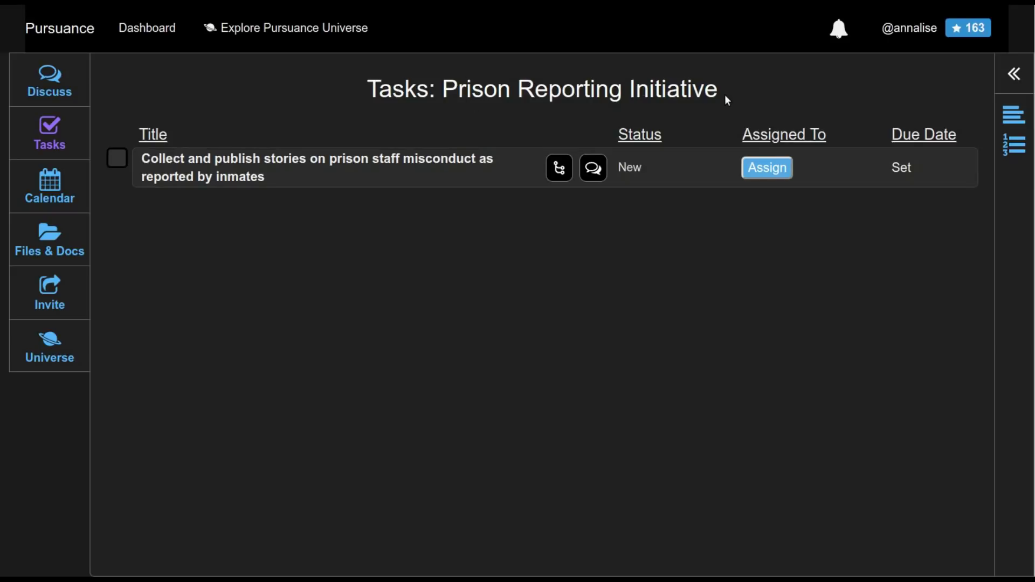
Add a subtask for creating a journalist infopack on obtaining inmate grievance forms via FOIA request and using the data to report US prison conditions
{"action": "left_click", "coordinate": [559, 174]}
{"action": "type", "text": "Creatie"}
{"action": "key", "text": "BackSpace"}
{"action": "key", "text": "BackSpace"}
{"action": "type", "text": "e infopack for"}
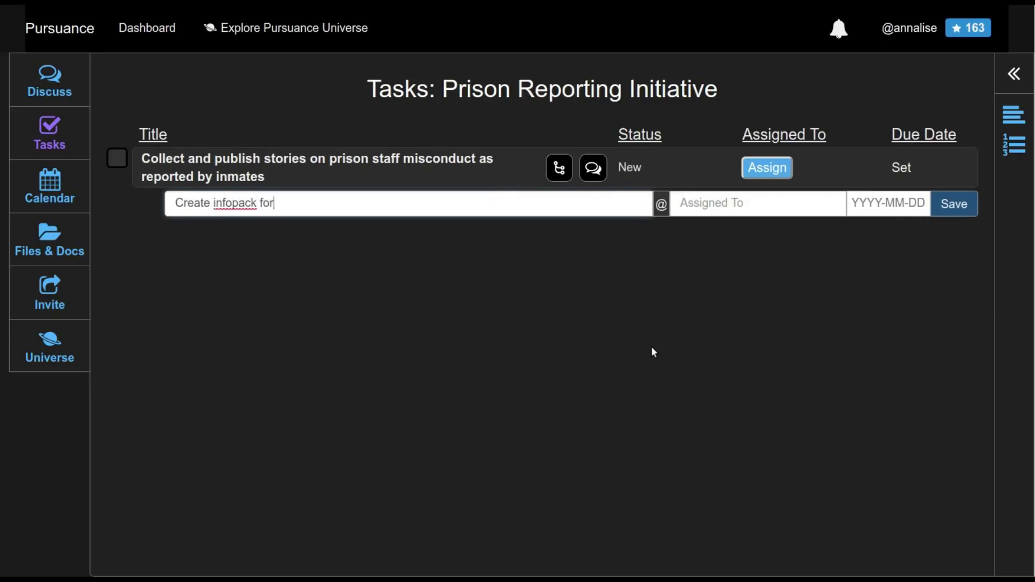
{"action": "type", "text": " journalists re: obtaining grievance forms inmates use to report staff misconduct + due"}
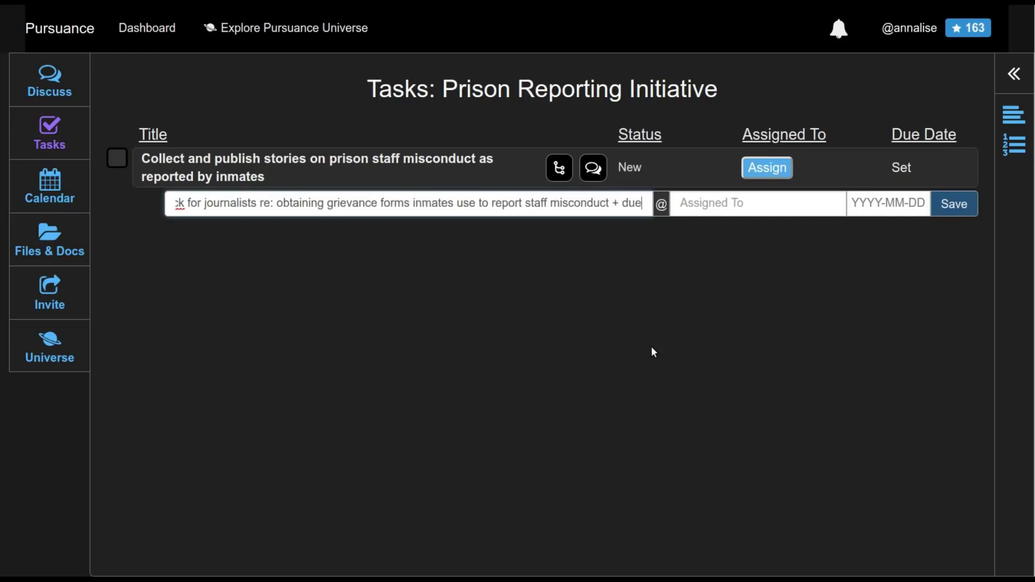
{"action": "type", "text": " process violations via FOIA request and using this data to report conditions in US prisons"}
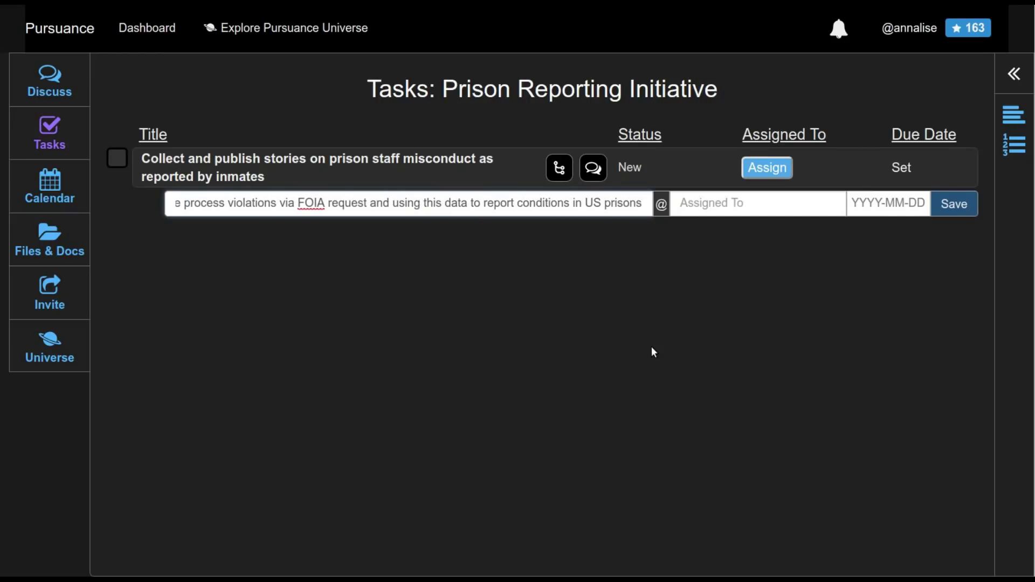
{"action": "key", "text": "Return"}
Nest the subtask "Determine which journalists would be ideal recipients" under the infopack creation task
{"action": "key", "text": "Tab"}
{"action": "type", "text": "Determine which journalists would be ideal recipients"}
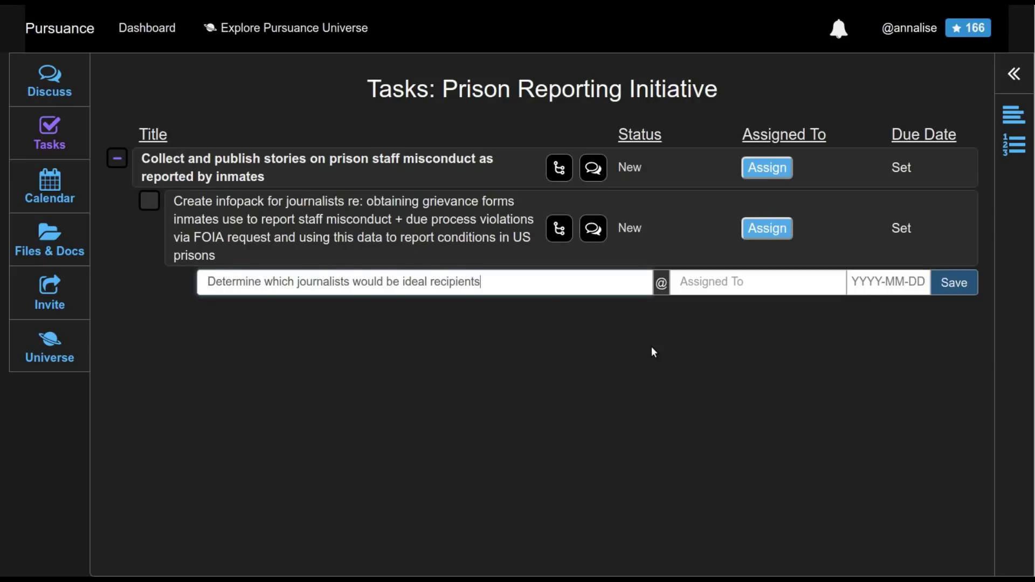
{"action": "key", "text": "Return"}
Nest "Identify and collect the contact info of news outlets and journalists who have covered issues related to prison conditions" under the ideal recipients task
{"action": "key", "text": "Tab"}
{"action": "type", "text": "Identify an"}
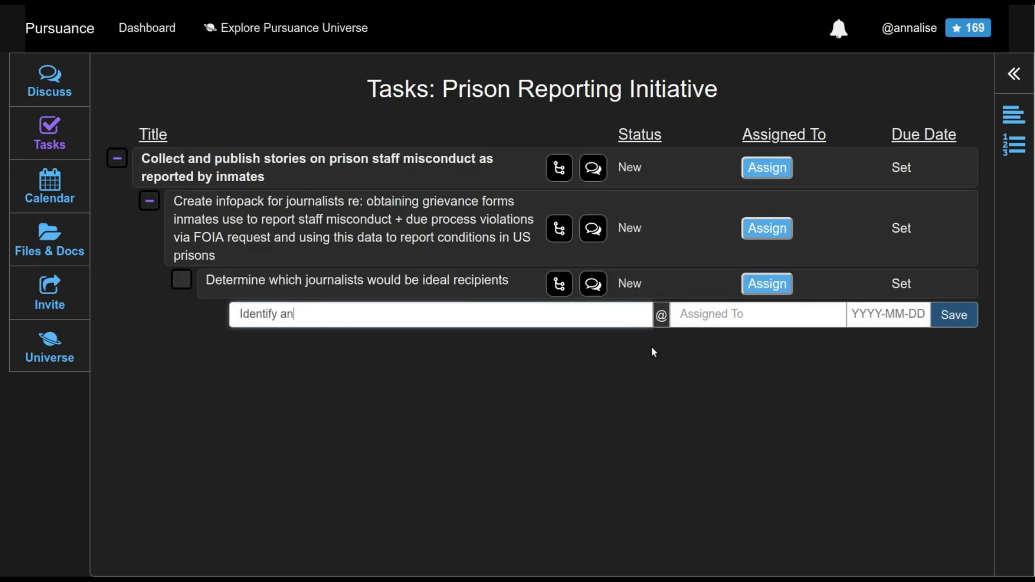
{"action": "type", "text": "d collect the contact info of news outlets and journalists who"}
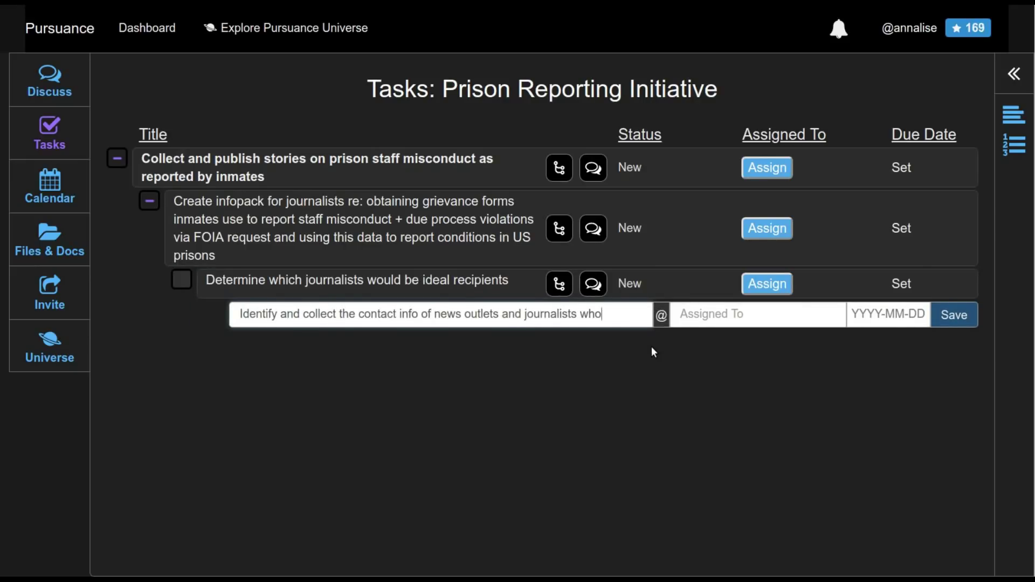
{"action": "type", "text": " have covered issues related to prison conditions"}
{"action": "key", "text": "Return"}
Add the task "Determine which journalists live close to prisons on which reports can be written" at the same level
{"action": "type", "text": "Det"}
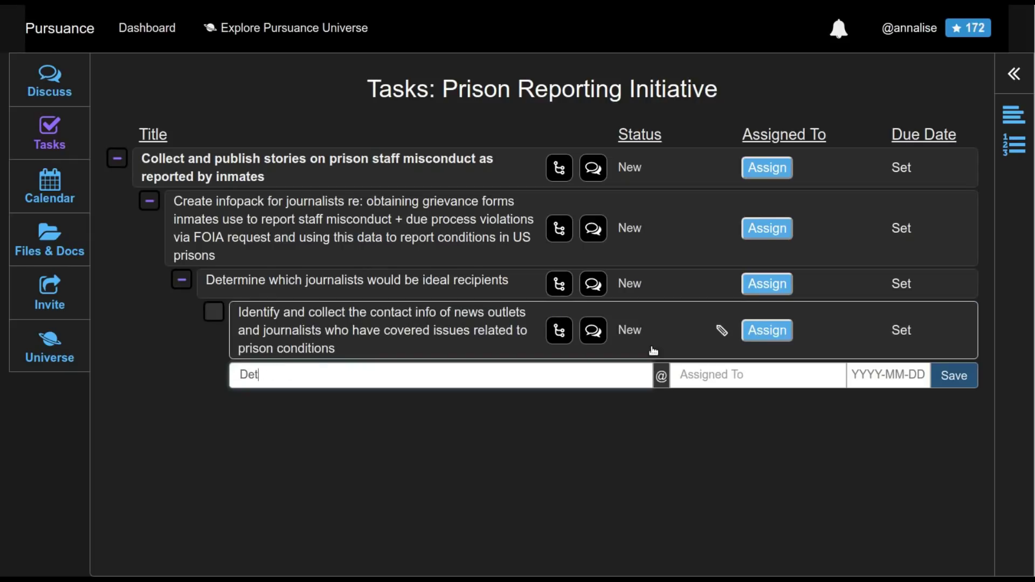
{"action": "type", "text": "ermine which journalists live close to prisons on which reports can be written"}
{"action": "key", "text": "Return"}
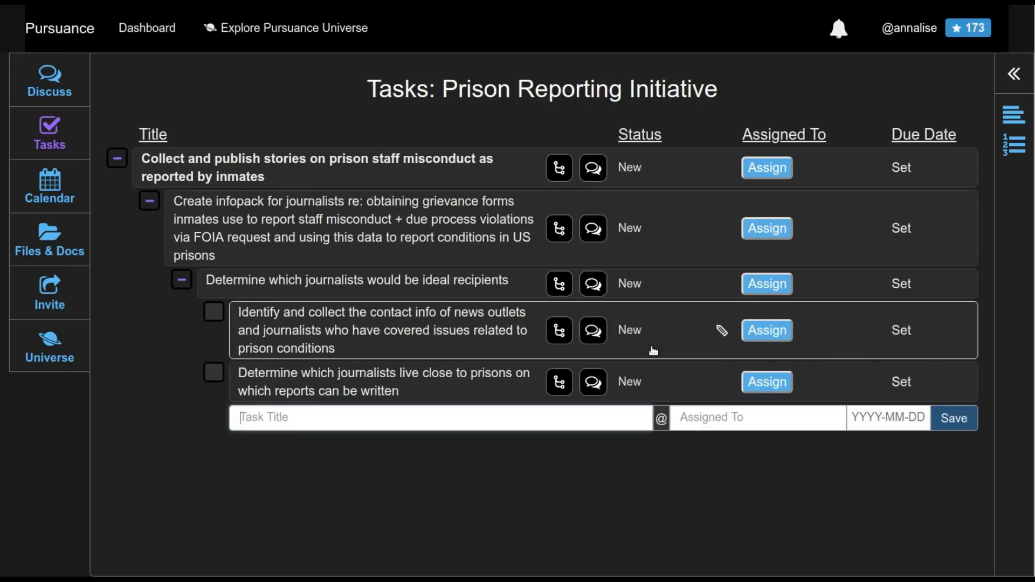
Nest "Create a list of prisons with rumors/reports of abuse (include prison name, address, phone #, and report of available)" under the nearby journalists task
{"action": "key", "text": "Tab"}
{"action": "type", "text": "Create a list of prisons with rumors/reports of"}
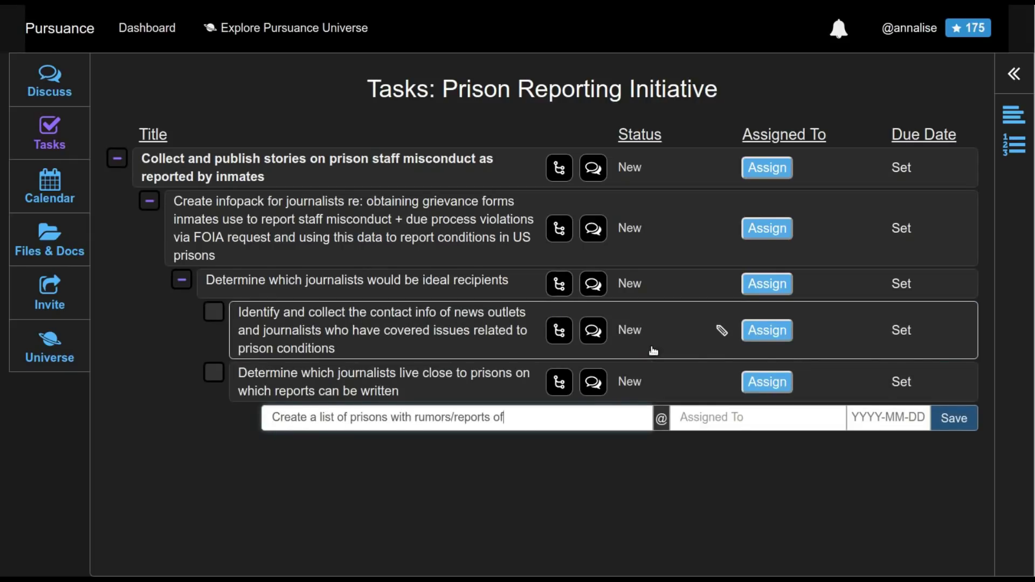
{"action": "type", "text": " abuse (include prison name, addres"}
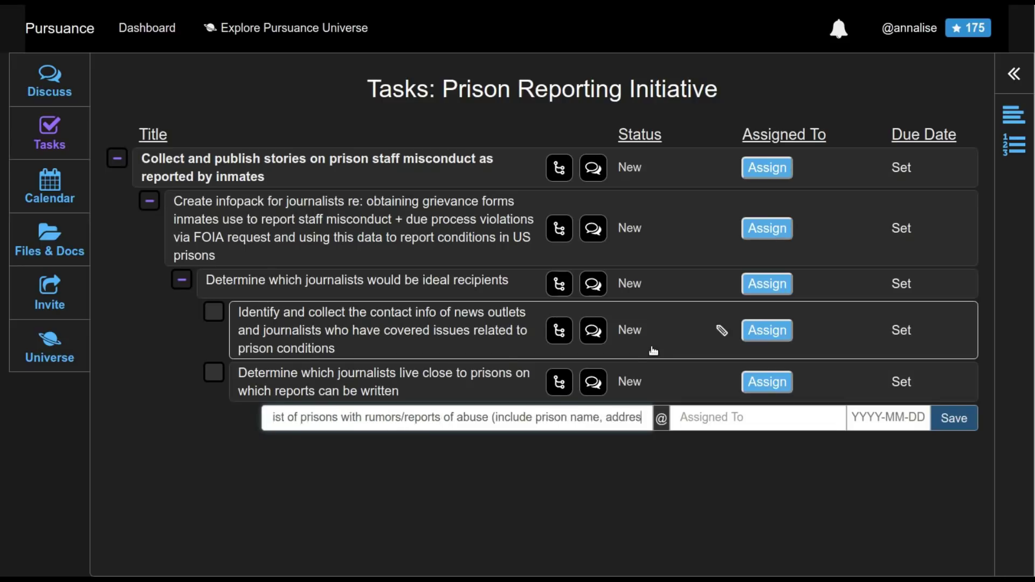
{"action": "type", "text": "s, phone #, and report of available)"}
{"action": "key", "text": "Return"}
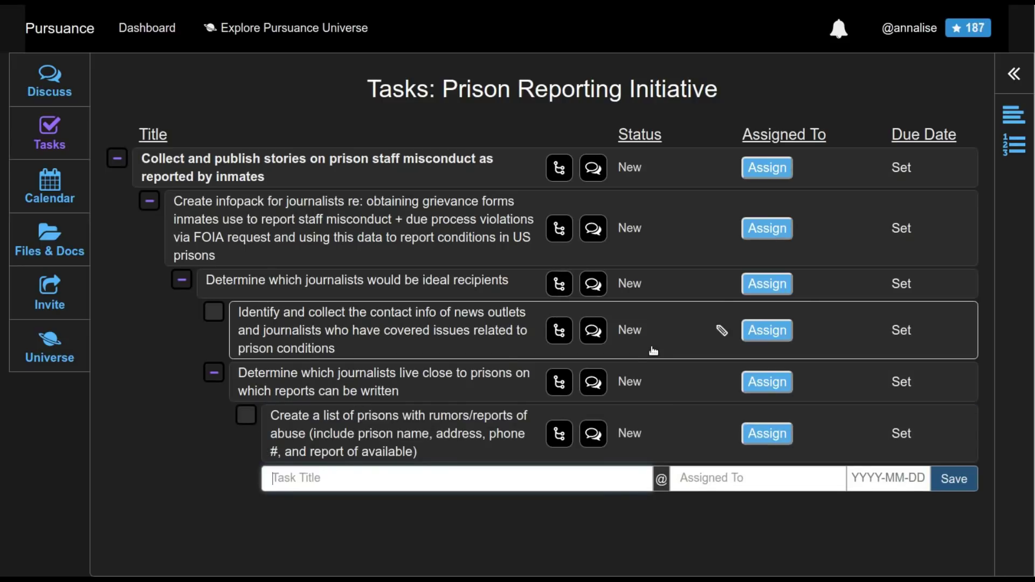
Add "Collect names of journalists and news outlets near relevant prisons which might be interested", plus "Prepare the infopack" one level up
{"action": "type", "text": "Collect names of journalists and news outlets near relevant prisons which might be interested"}
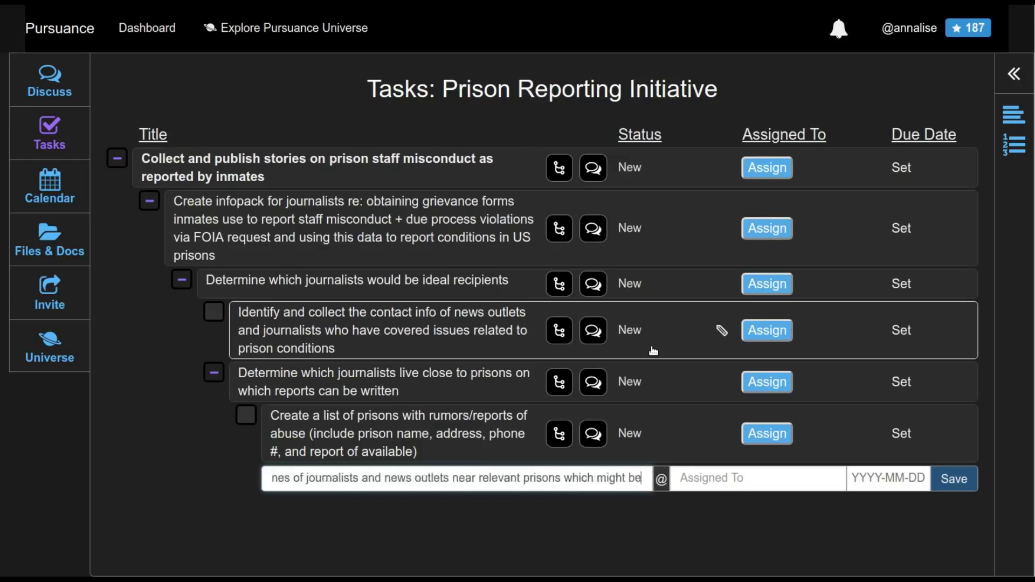
{"action": "key", "text": "Return"}
{"action": "type", "text": "Prepare the infopack"}
{"action": "key", "text": "Return"}
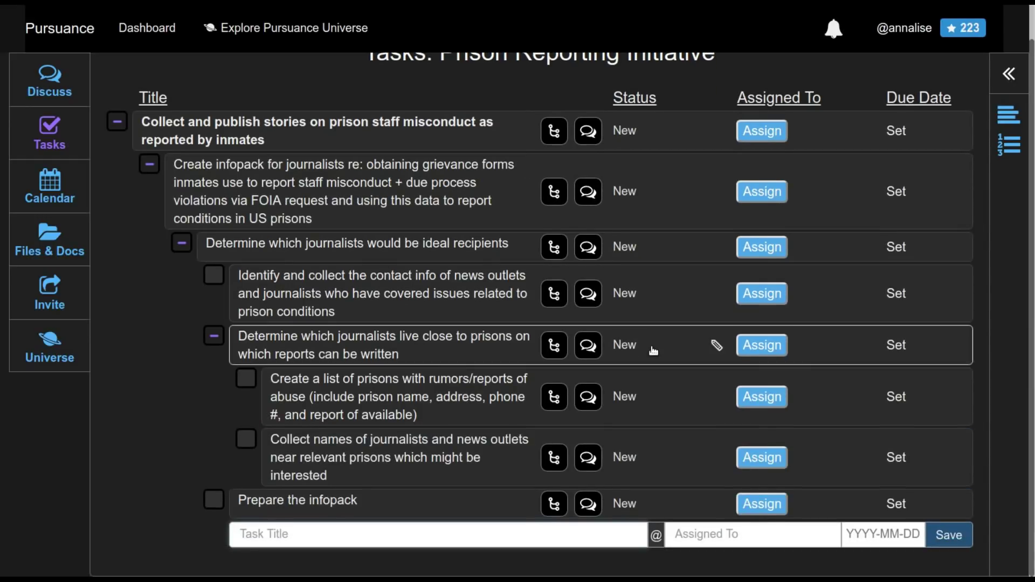
Under "Prepare the infopack", add "Outline necessary information about grievance forms and ways to request" and "Collect good FOIA request examples"
{"action": "type", "text": "Outline necessary information about grievance forms and ways to request"}
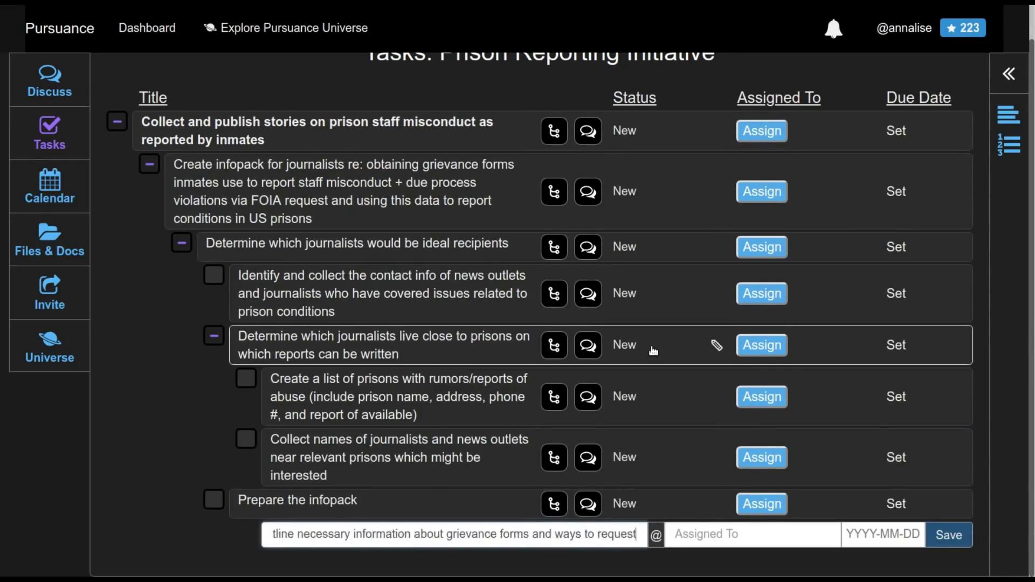
{"action": "key", "text": "Return"}
{"action": "type", "text": "Collect good FOIA request examples"}
{"action": "key", "text": "Return"}
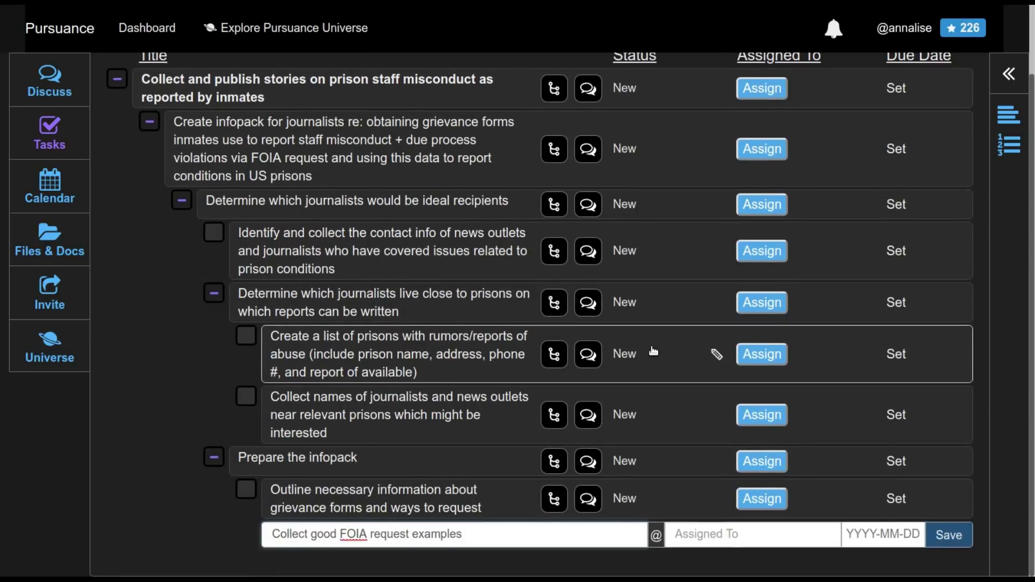
Add infopack subtasks "Include explanation of common FOIA evasion techniques/attempts" and "Mention need for other ways to get information about private prisons; FOIA doesn't work there"
{"action": "type", "text": "Include explanation of common FOIA evas"}
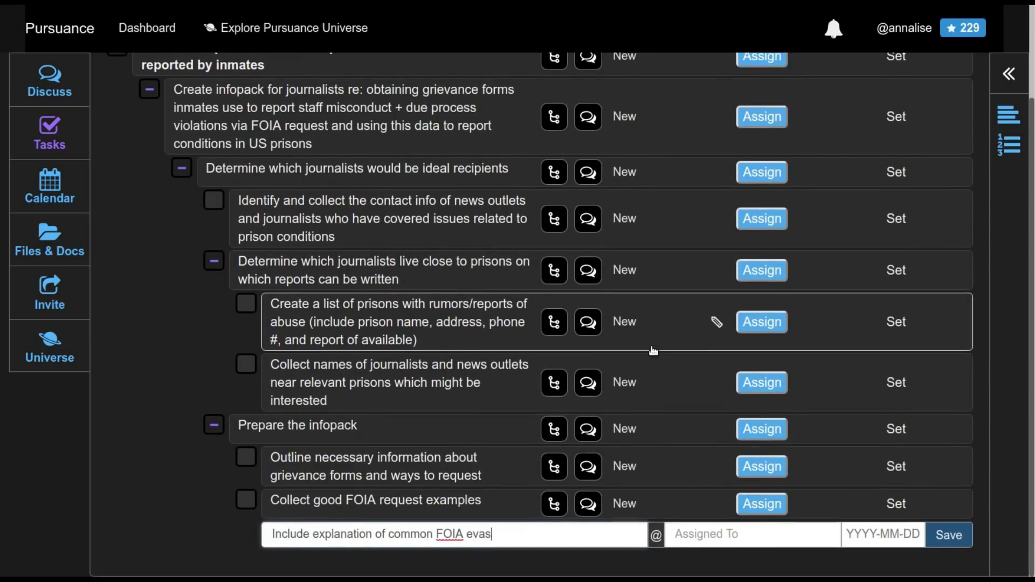
{"action": "type", "text": "ion techniques/attempts"}
{"action": "key", "text": "Return"}
{"action": "type", "text": "Mention need for other ways to get "}
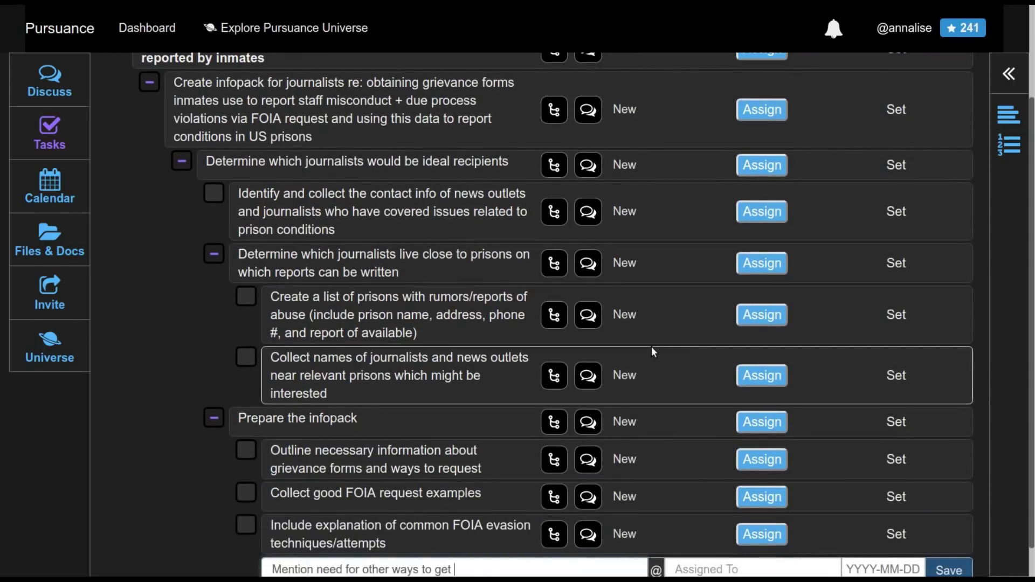
{"action": "type", "text": "information about private prisons; FOIA doesn't work there"}
{"action": "key", "text": "Return"}
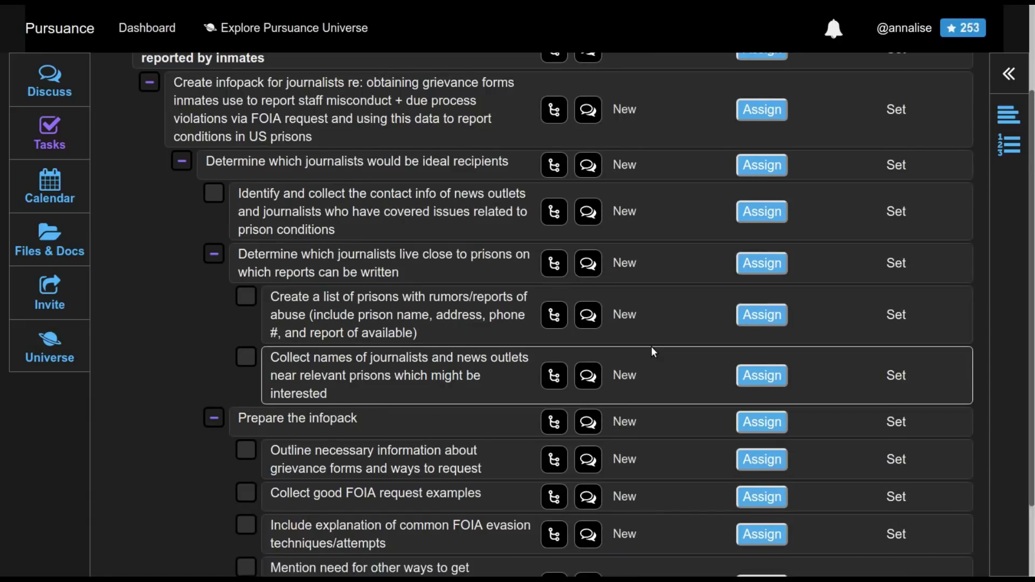
Add the tasks "Send out the infopack" and "Field responses" at the same level as "Prepare the infopack"
{"action": "type", "text": "Send out the infopack"}
{"action": "key", "text": "Return"}
{"action": "type", "text": "Field responses"}
{"action": "key", "text": "Return"}
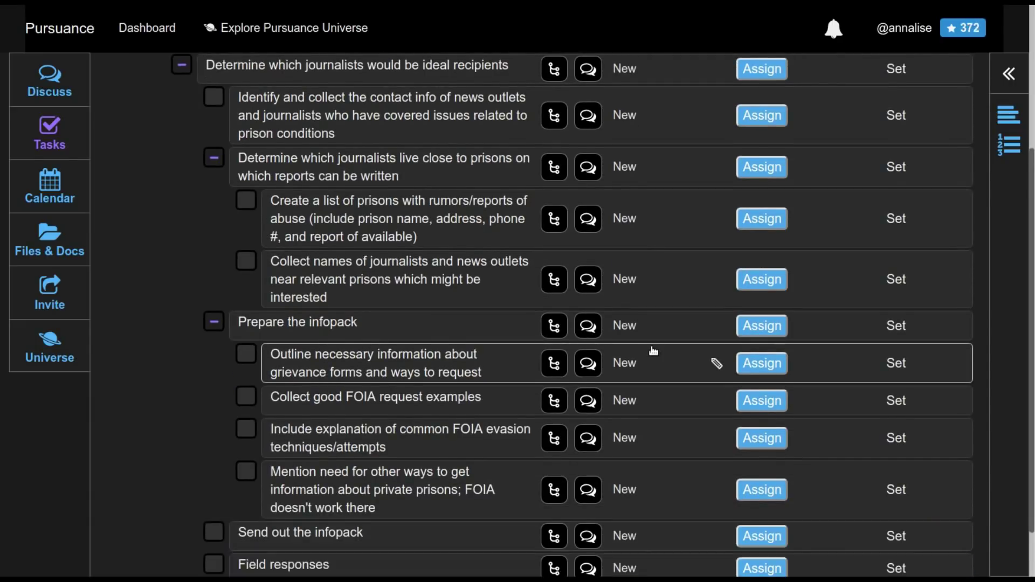
Open the Prison Reporting Initiative's invitation page and review the role and expiry options for a new invite link
{"action": "scroll", "coordinate": [654, 340], "scroll_direction": "up", "scroll_amount": 5}
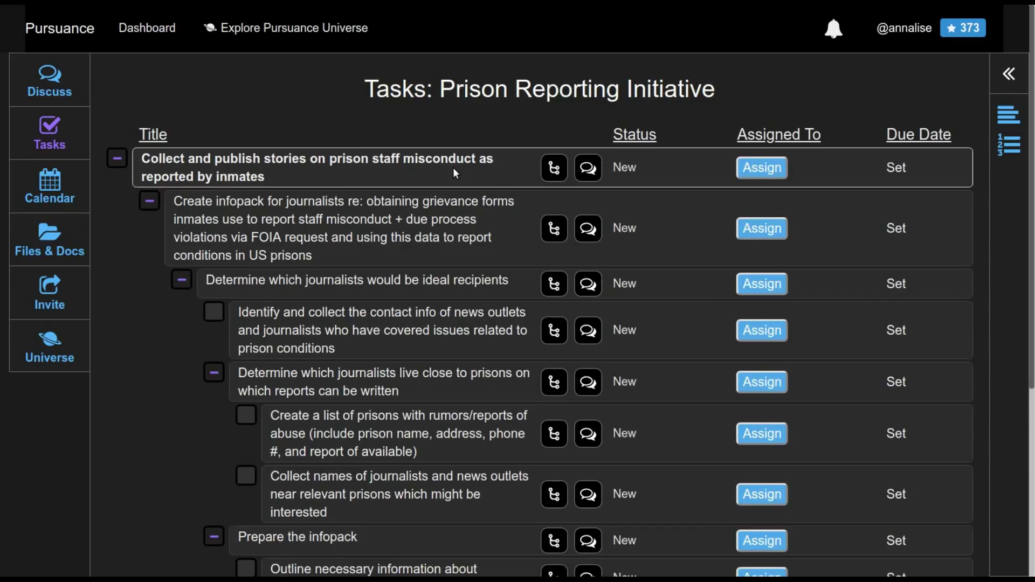
{"action": "left_click", "coordinate": [50, 293]}
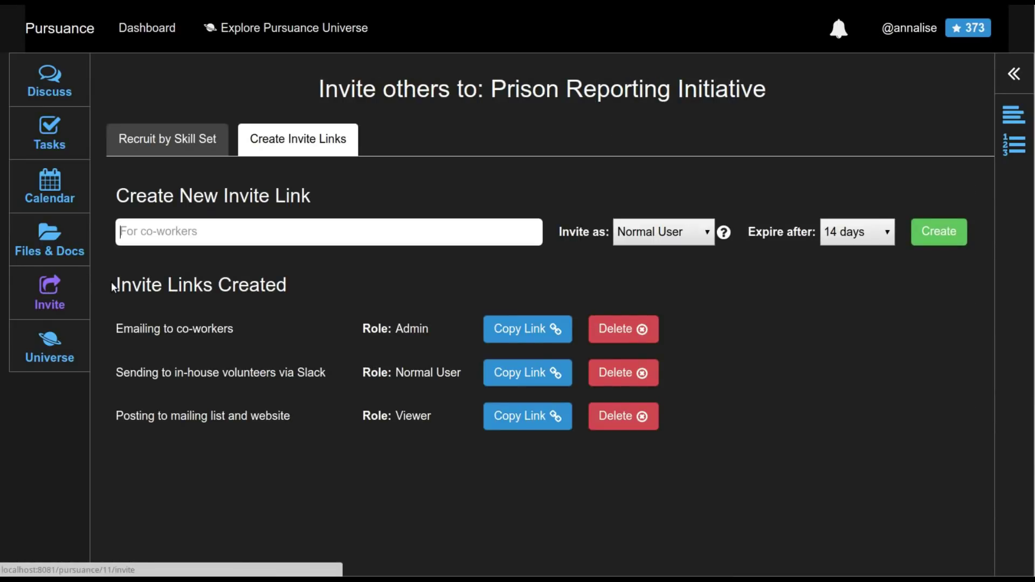
{"action": "left_click", "coordinate": [344, 238]}
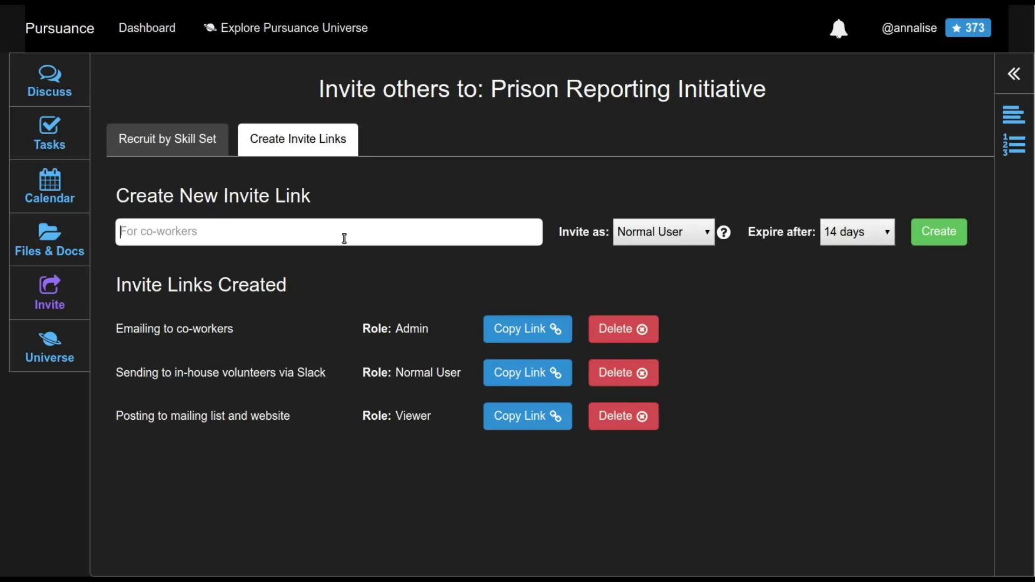
{"action": "left_click", "coordinate": [673, 235]}
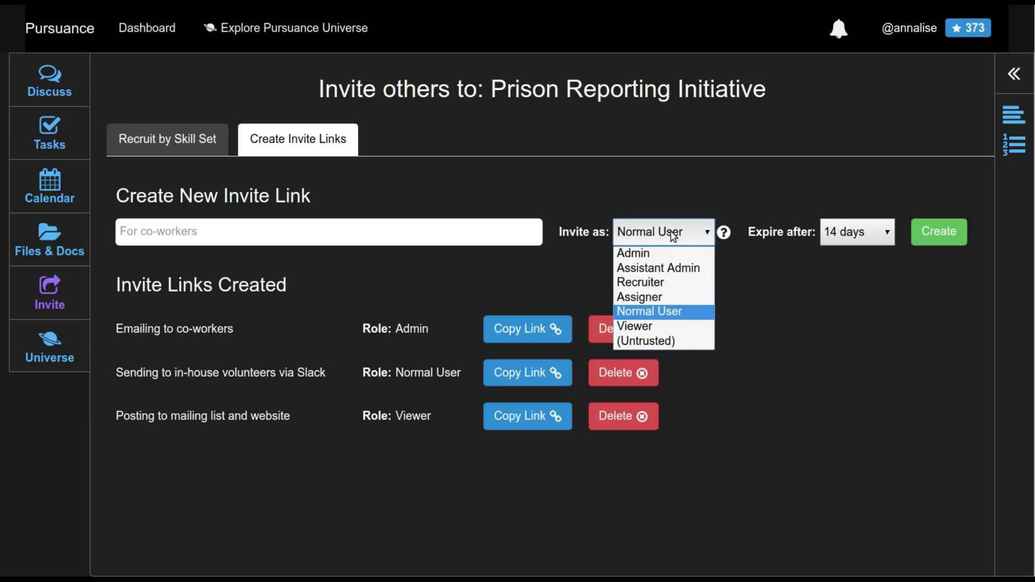
{"action": "left_click", "coordinate": [639, 236]}
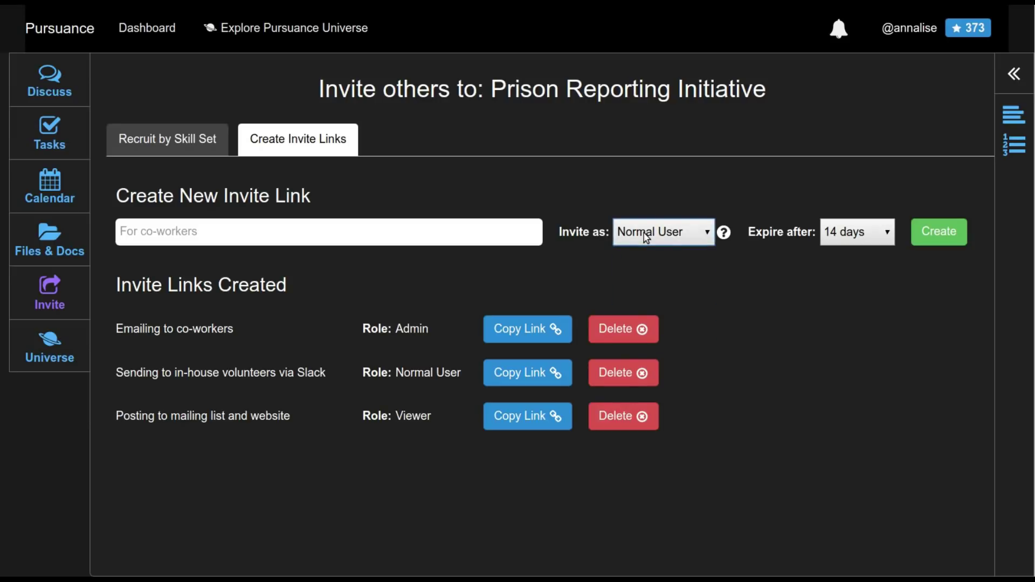
{"action": "left_click", "coordinate": [849, 232]}
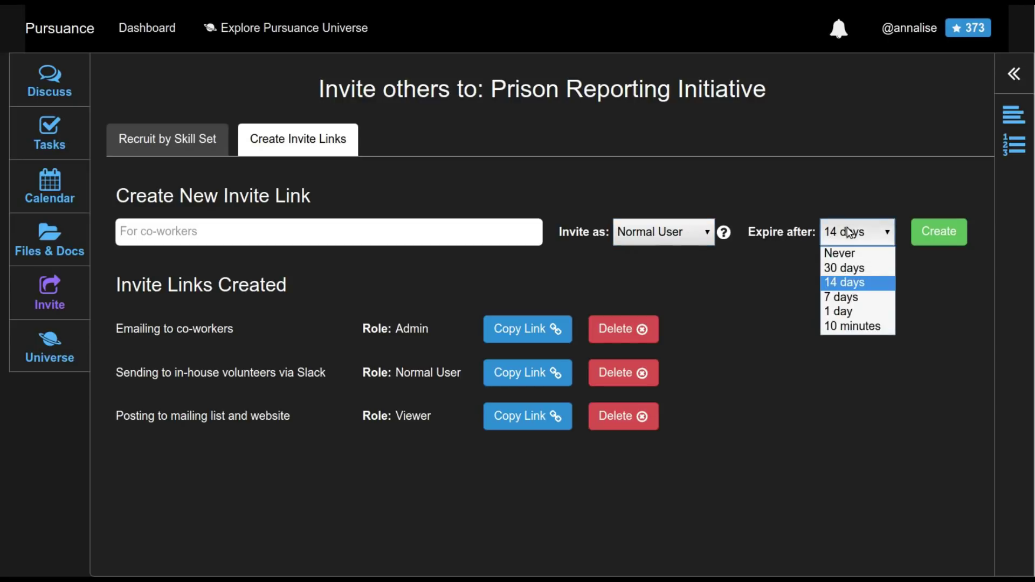
{"action": "left_click", "coordinate": [850, 232]}
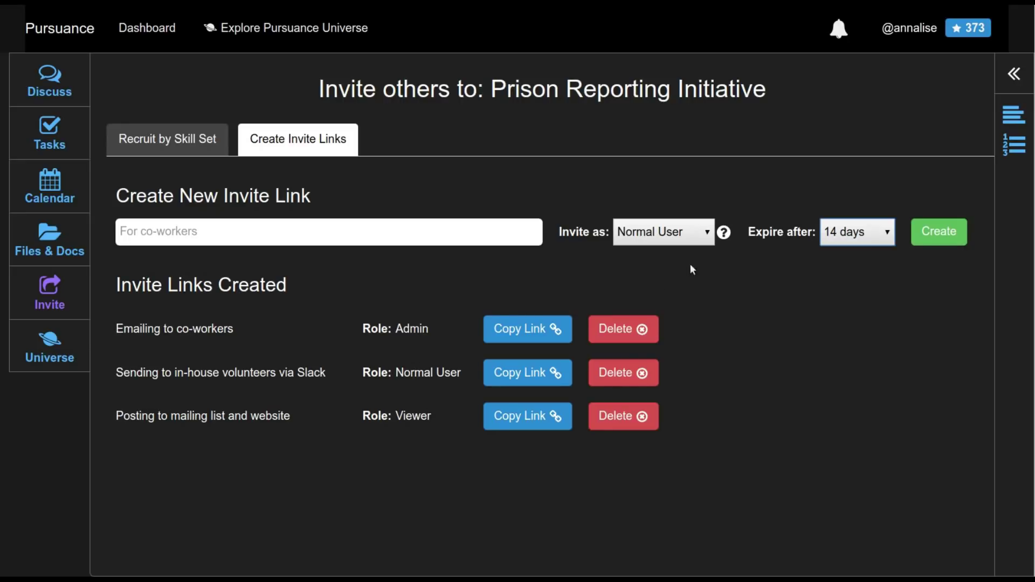
Review the permissions of each role and copy the invite link meant for in-house volunteers via Slack
{"action": "left_click", "coordinate": [725, 233]}
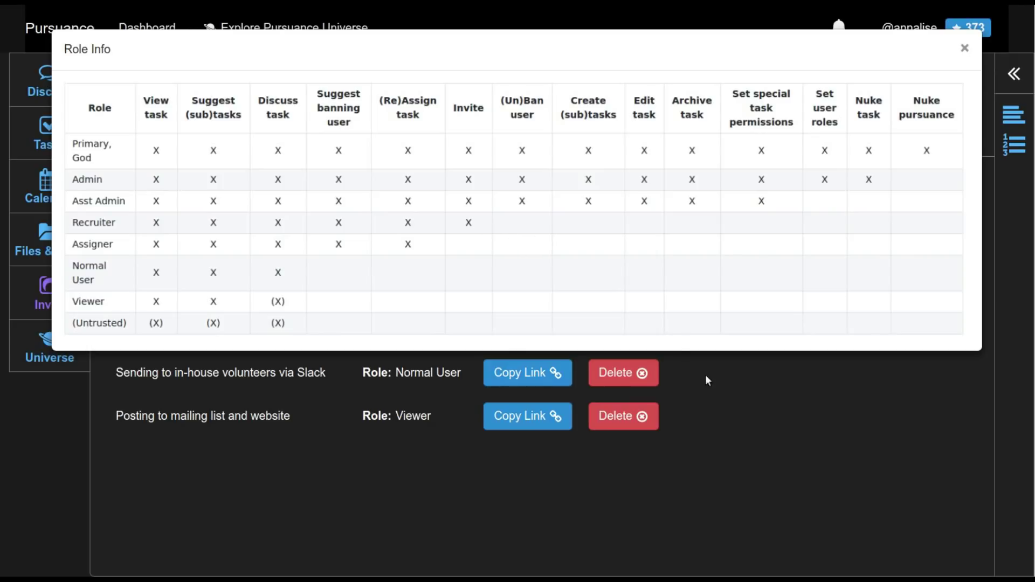
{"action": "left_click", "coordinate": [720, 399]}
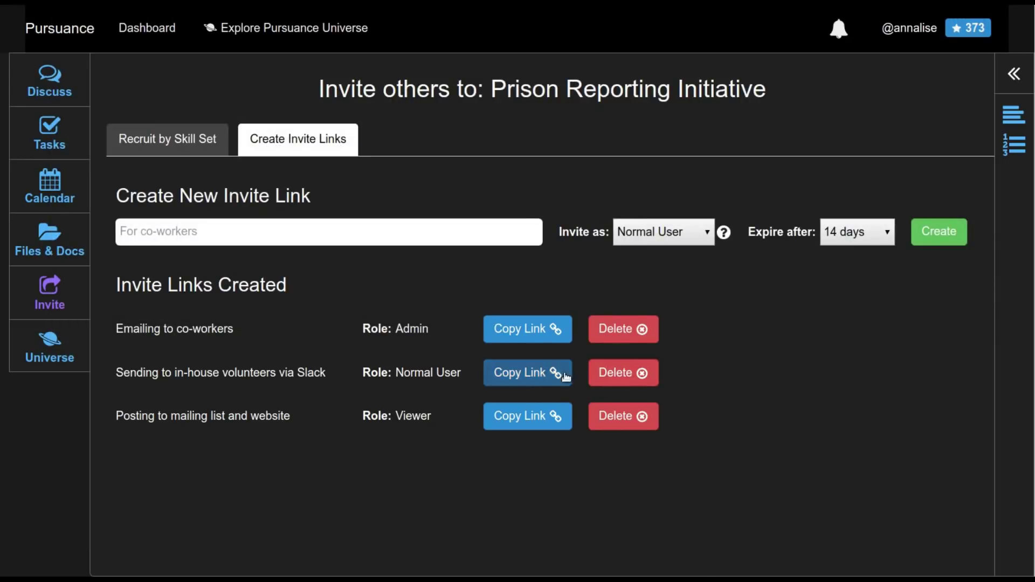
{"action": "left_click", "coordinate": [532, 375]}
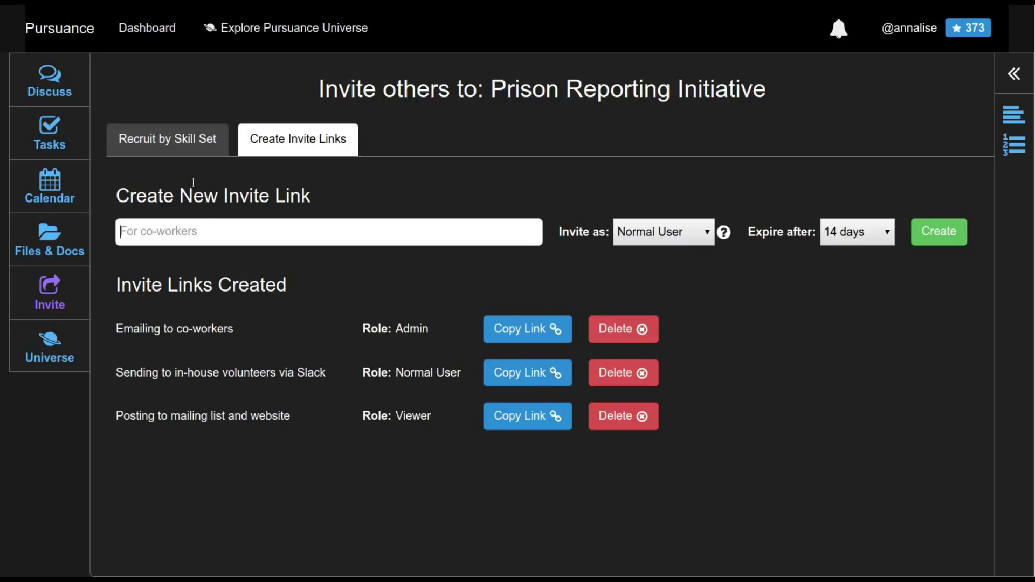
Search for volunteers to recruit by the skill "research" and the interest "prison"
{"action": "left_click", "coordinate": [158, 144]}
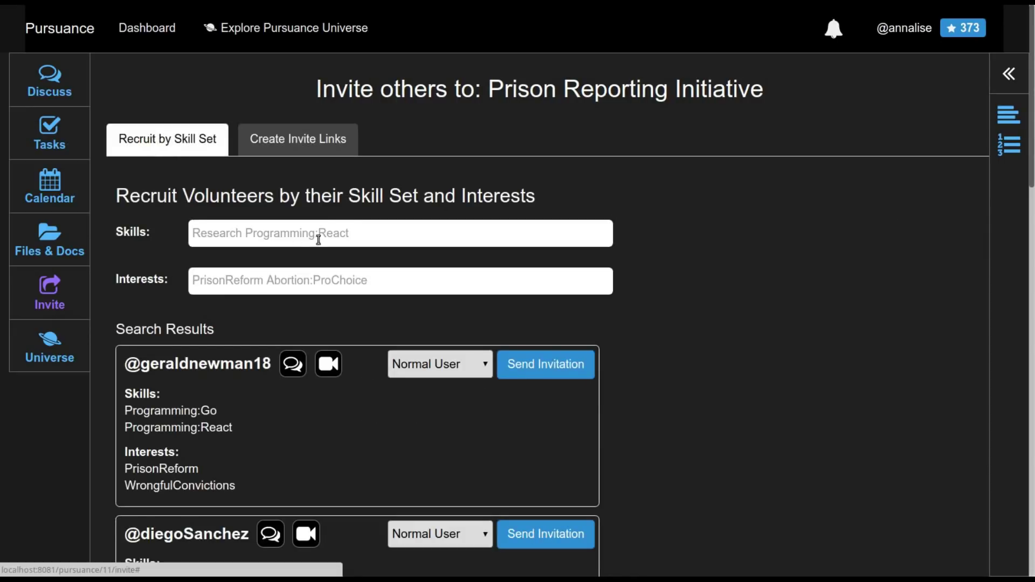
{"action": "left_click", "coordinate": [451, 230]}
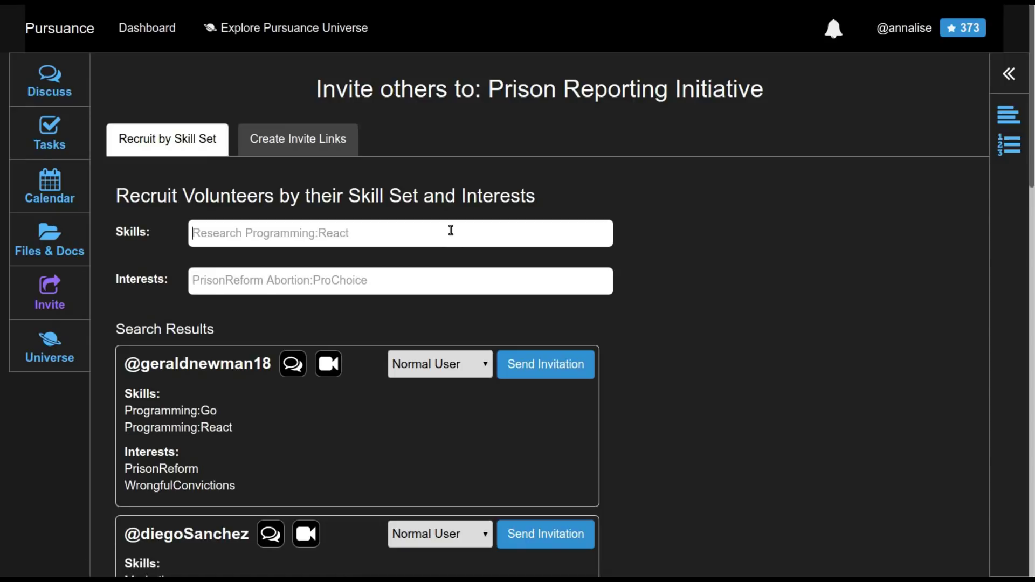
{"action": "type", "text": "research"}
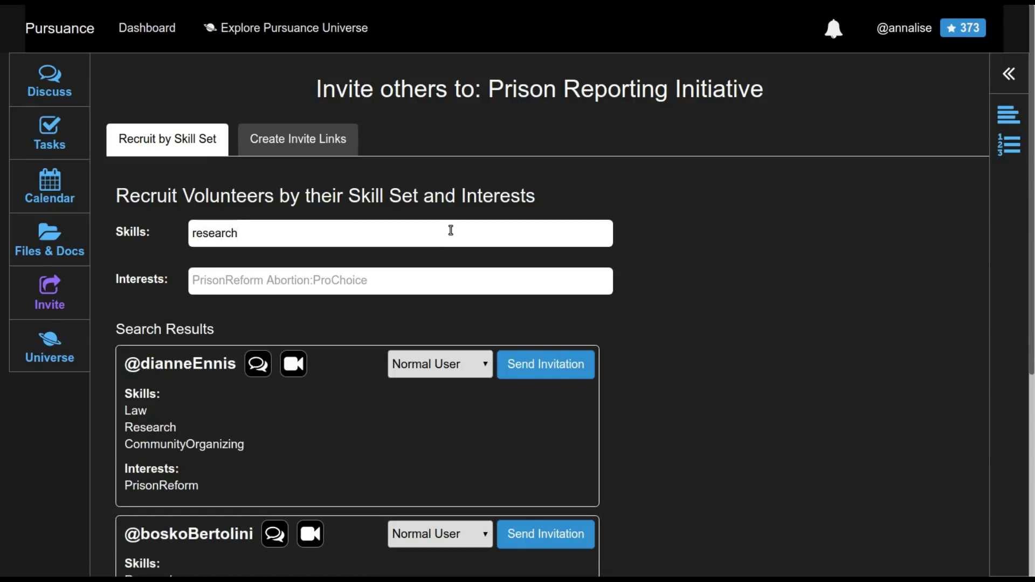
{"action": "key", "text": "Tab"}
{"action": "type", "text": "prison"}
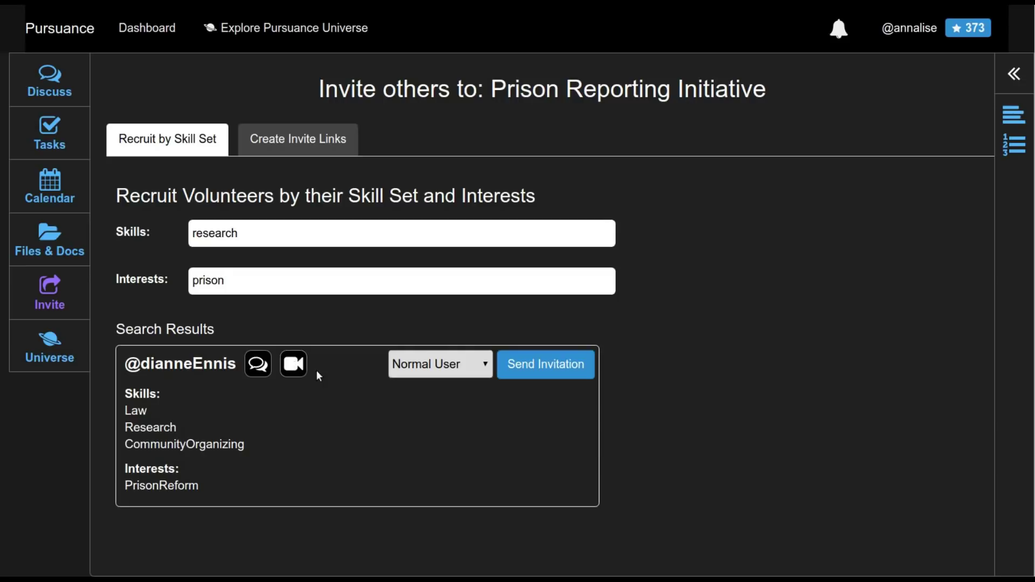
Send the volunteer matching the skill and interest search an invitation with the Viewer role
{"action": "left_click", "coordinate": [417, 371]}
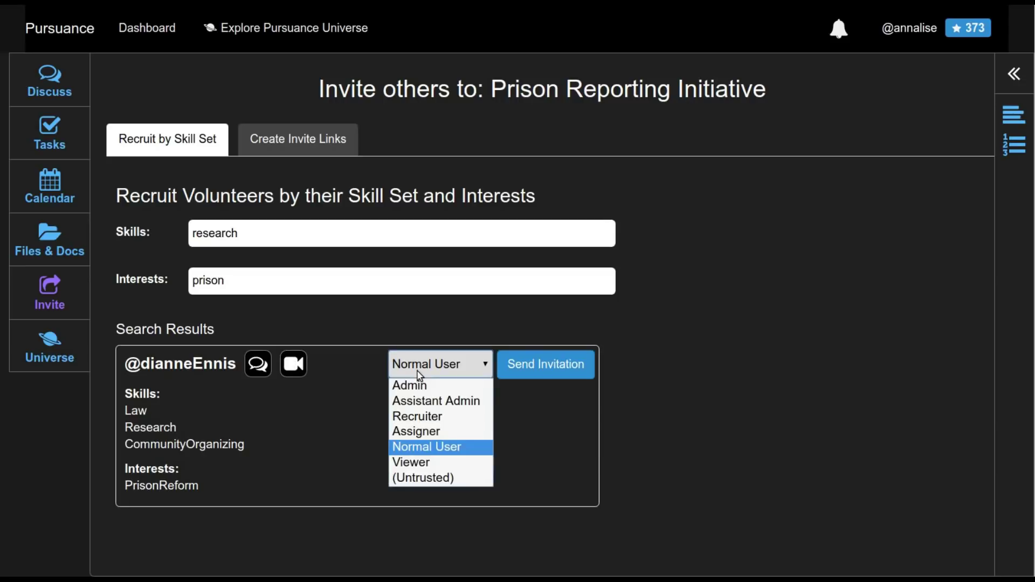
{"action": "left_click", "coordinate": [413, 462]}
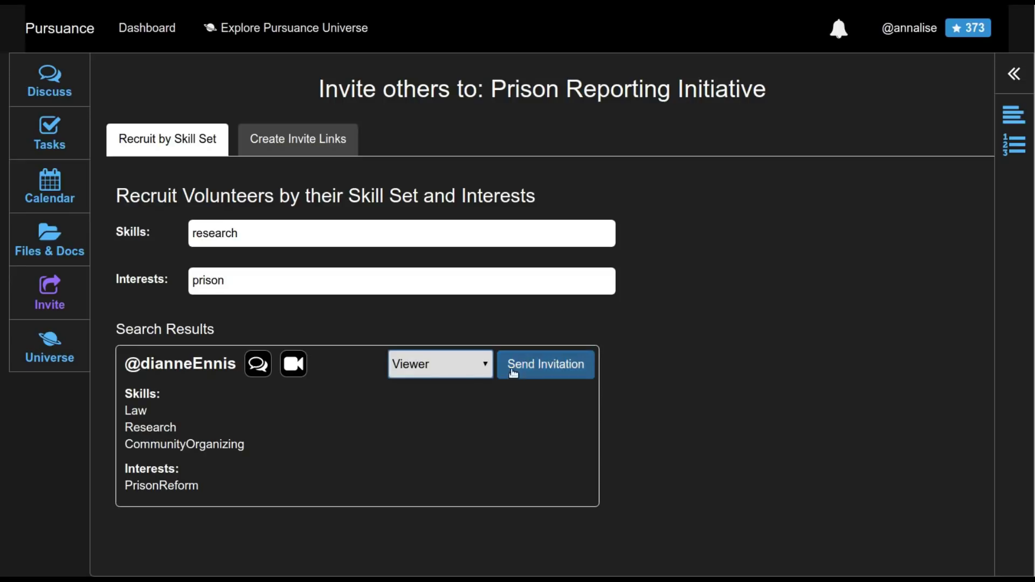
{"action": "left_click", "coordinate": [544, 371]}
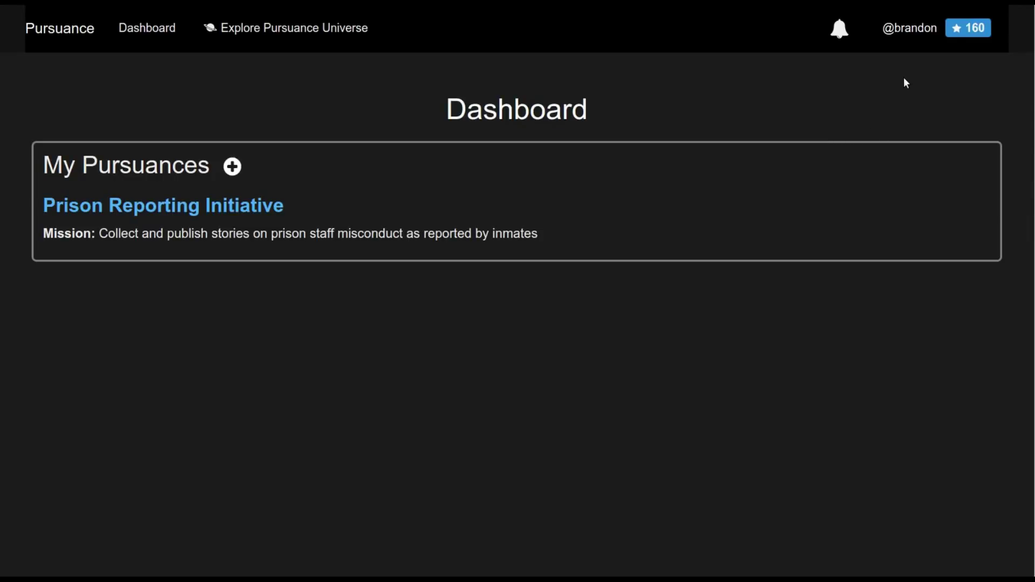
Review the Prison Reporting Initiative's task list from the invited member's dashboard and browse all public pursuances
{"action": "left_click", "coordinate": [223, 208]}
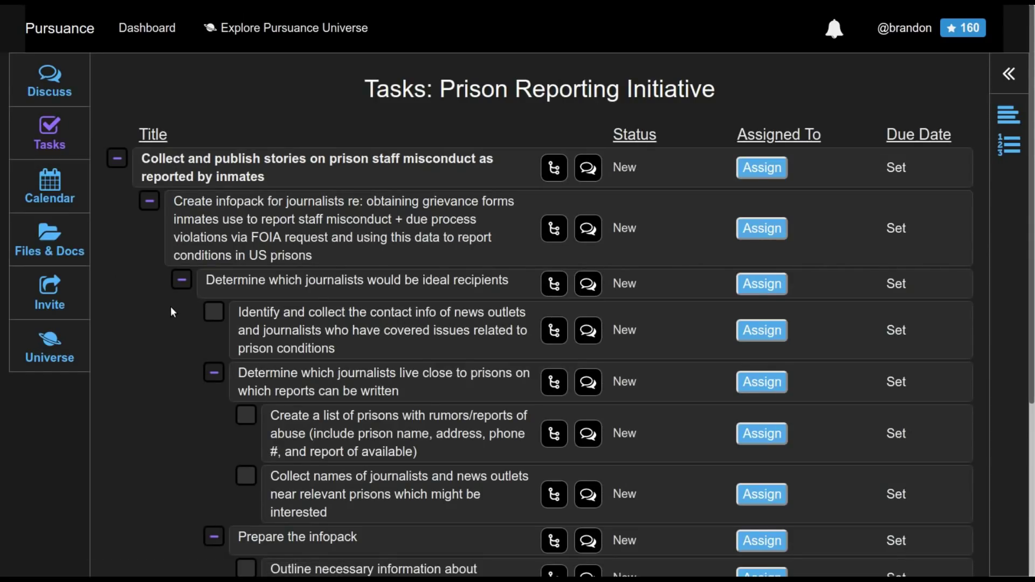
{"action": "left_click", "coordinate": [162, 29]}
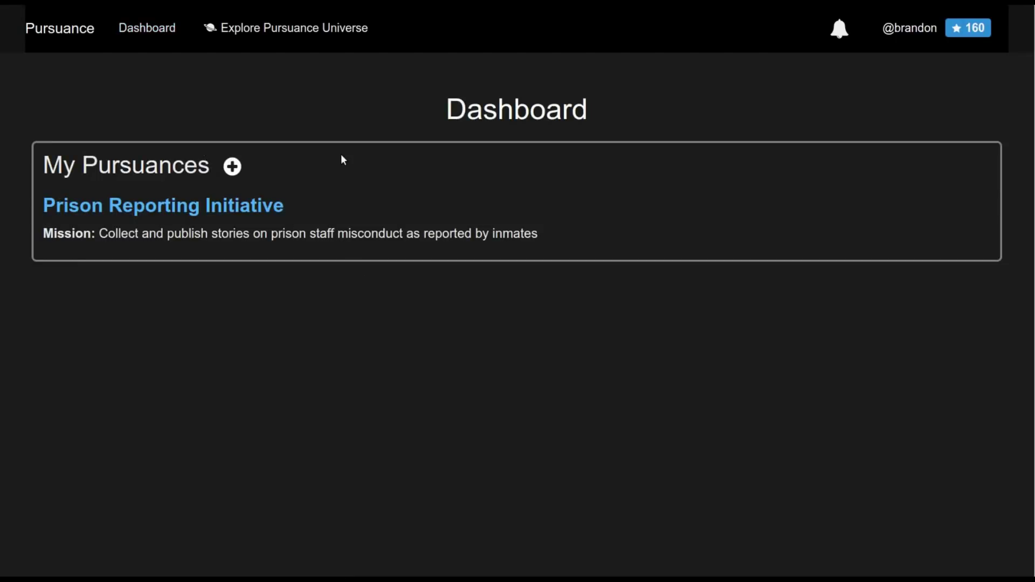
{"action": "left_click", "coordinate": [296, 36]}
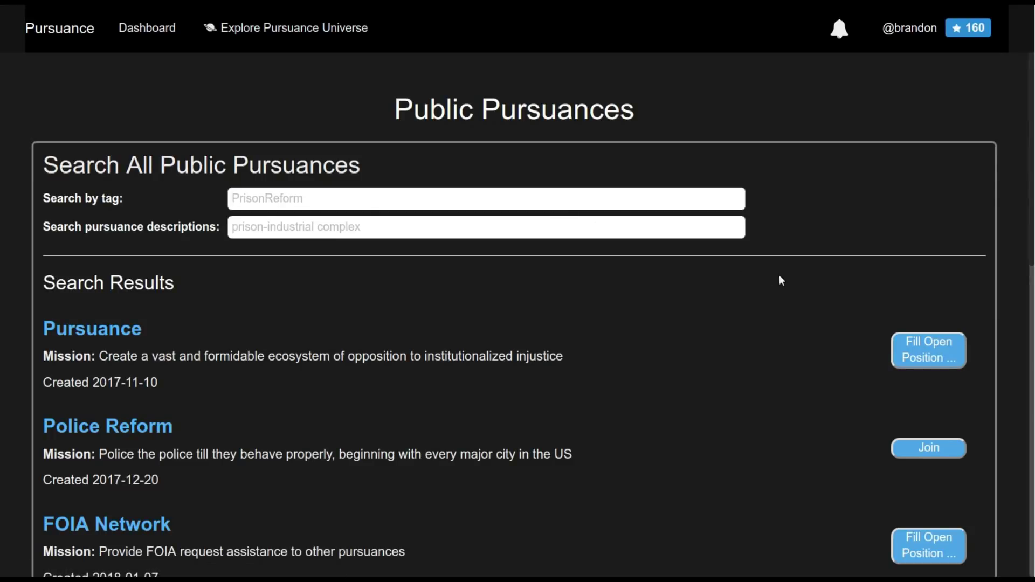
{"action": "scroll", "coordinate": [814, 313], "scroll_direction": "down", "scroll_amount": 2}
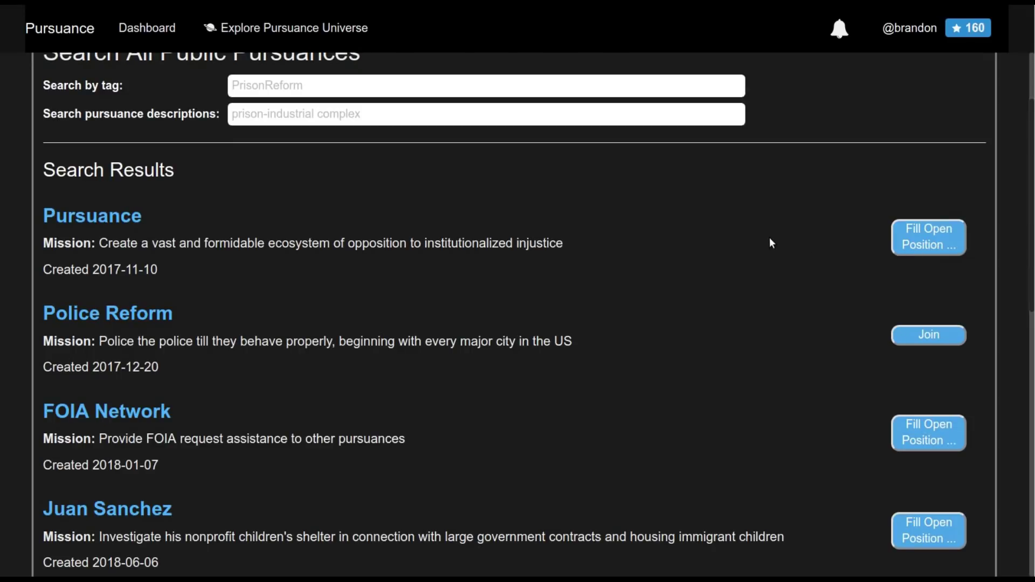
{"action": "scroll", "coordinate": [769, 284], "scroll_direction": "down", "scroll_amount": 1}
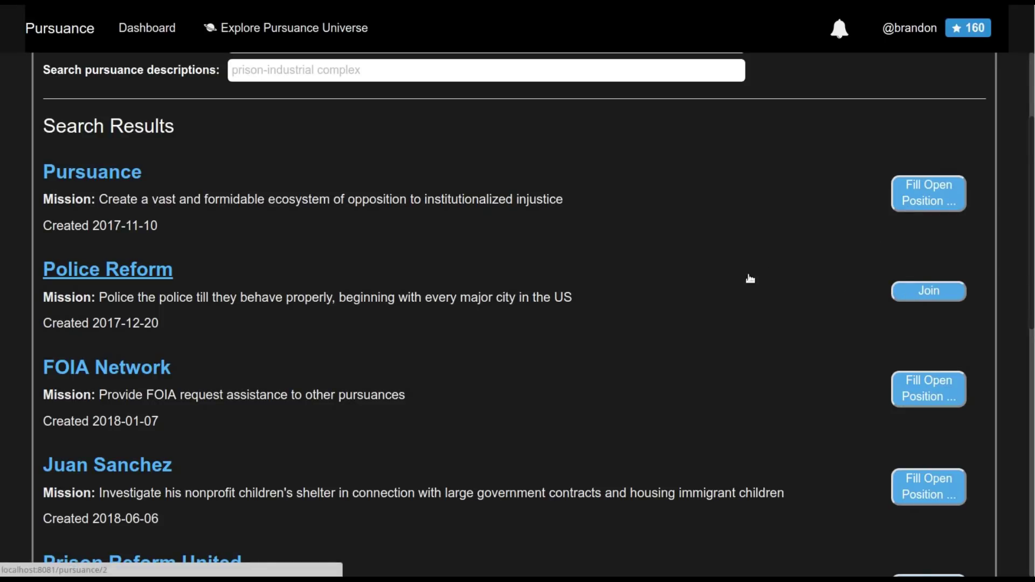
{"action": "scroll", "coordinate": [737, 280], "scroll_direction": "up", "scroll_amount": 3}
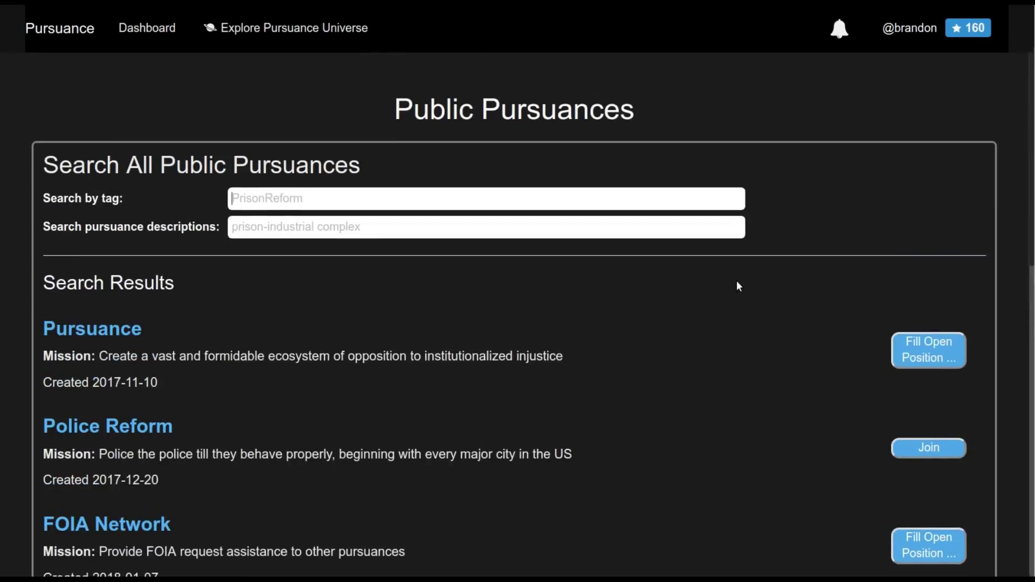
Search the public pursuances by the tag "polic" and join Police Reform
{"action": "left_click", "coordinate": [589, 203]}
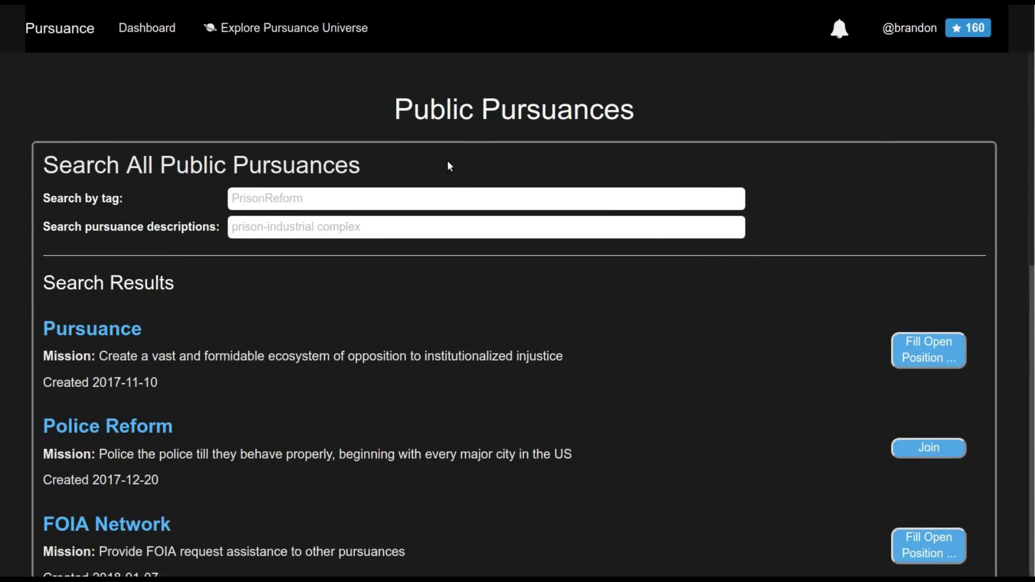
{"action": "type", "text": "polic"}
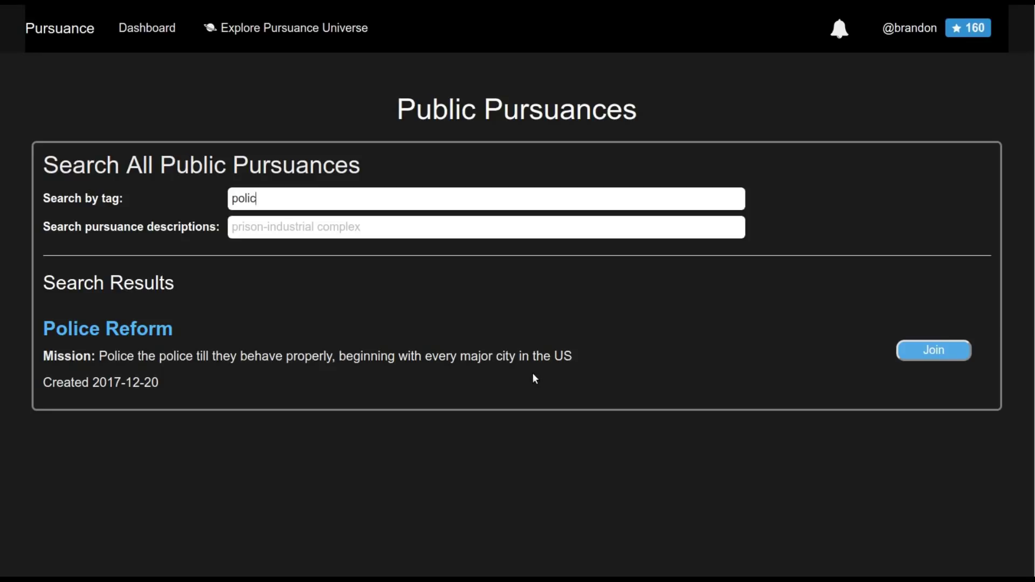
{"action": "left_click", "coordinate": [923, 356]}
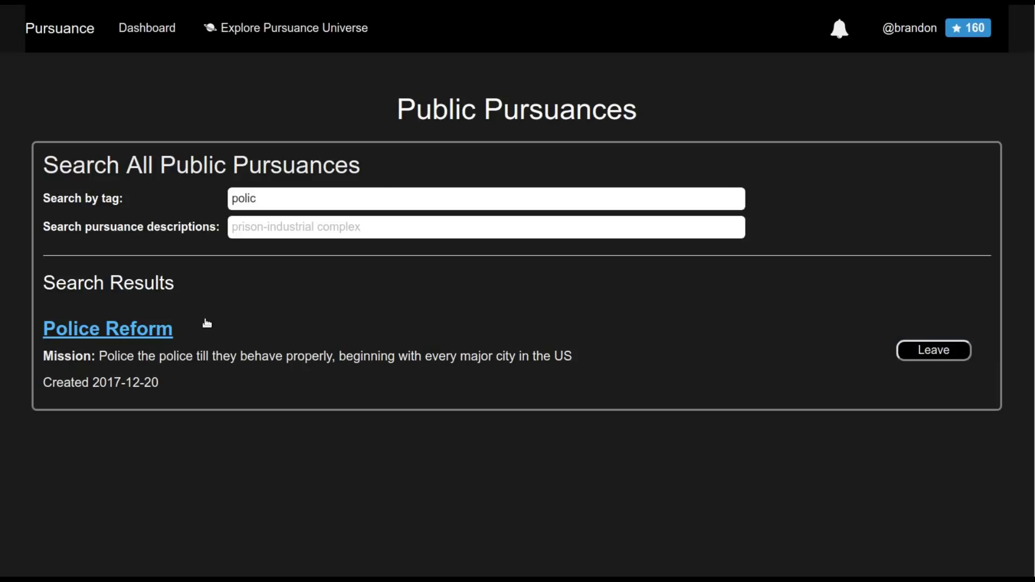
Open the Los Angeles task in the Police Reform pursuance and review its discussion and chat participants
{"action": "left_click", "coordinate": [136, 333]}
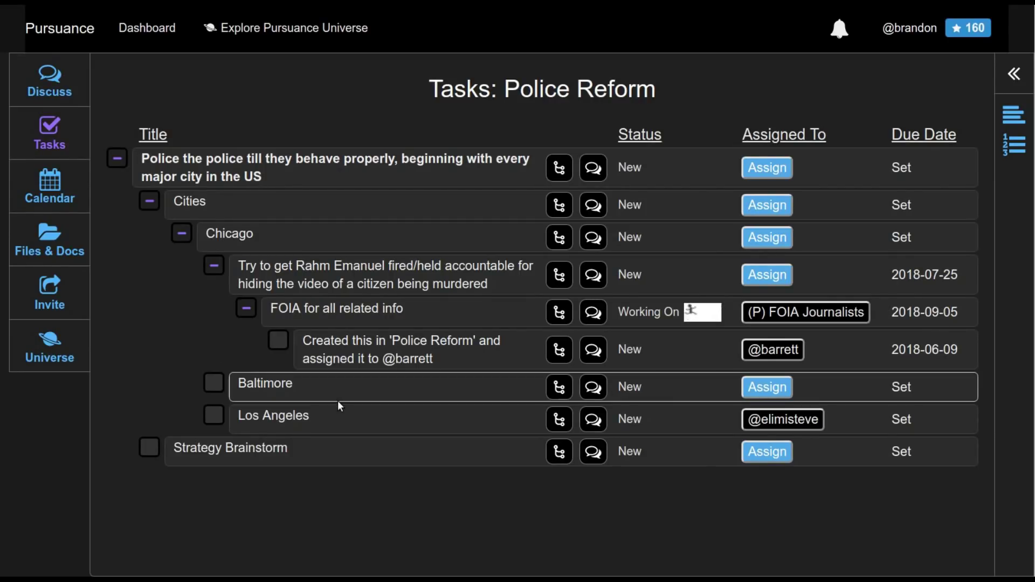
{"action": "left_click", "coordinate": [361, 425]}
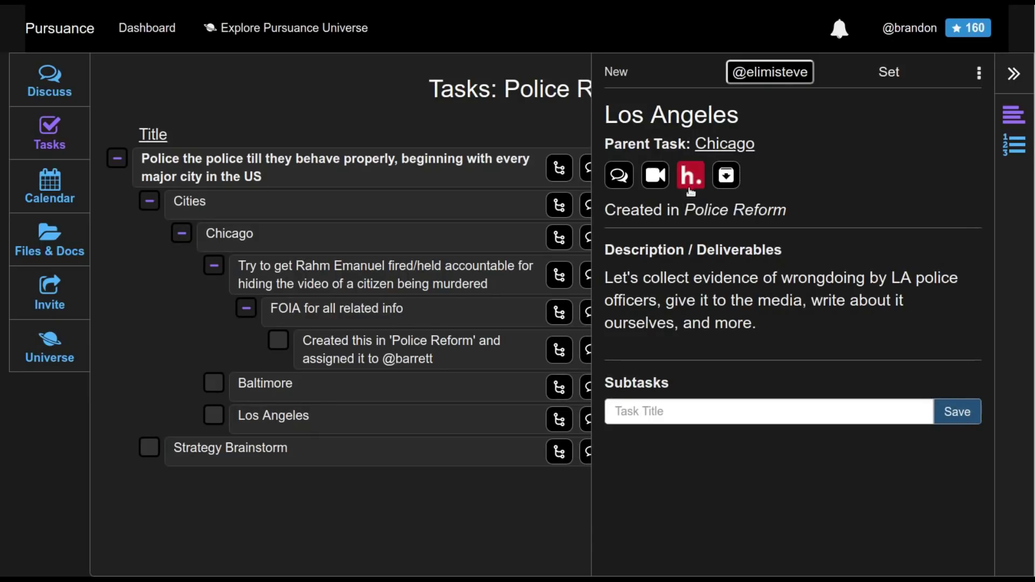
{"action": "left_click", "coordinate": [624, 177]}
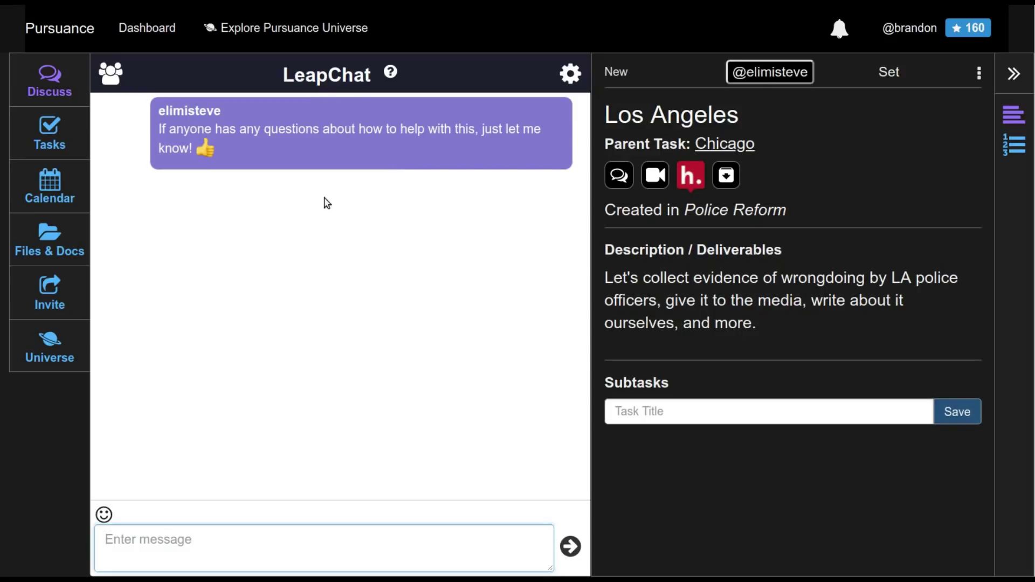
{"action": "left_click", "coordinate": [106, 72]}
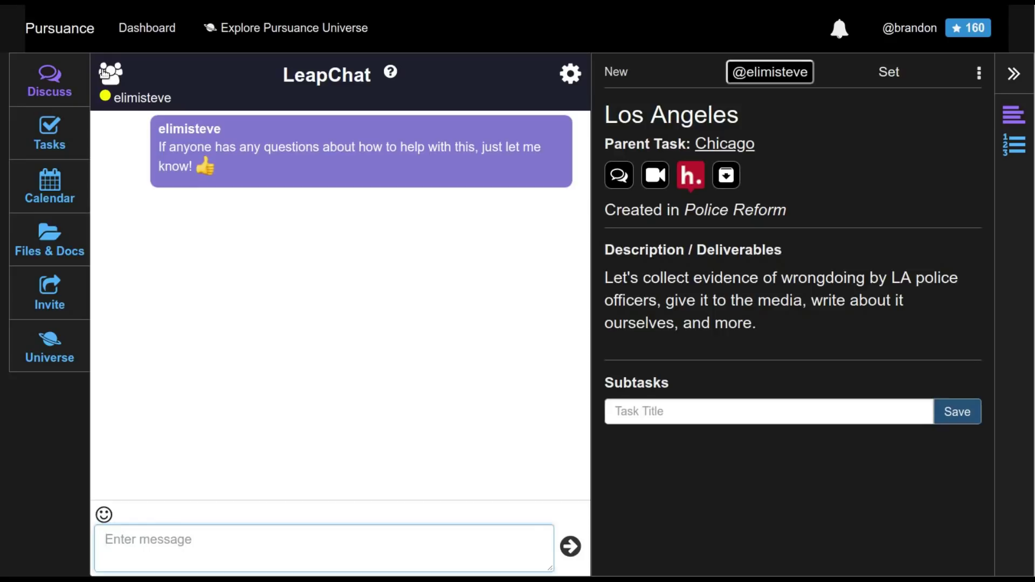
{"action": "left_click", "coordinate": [105, 70]}
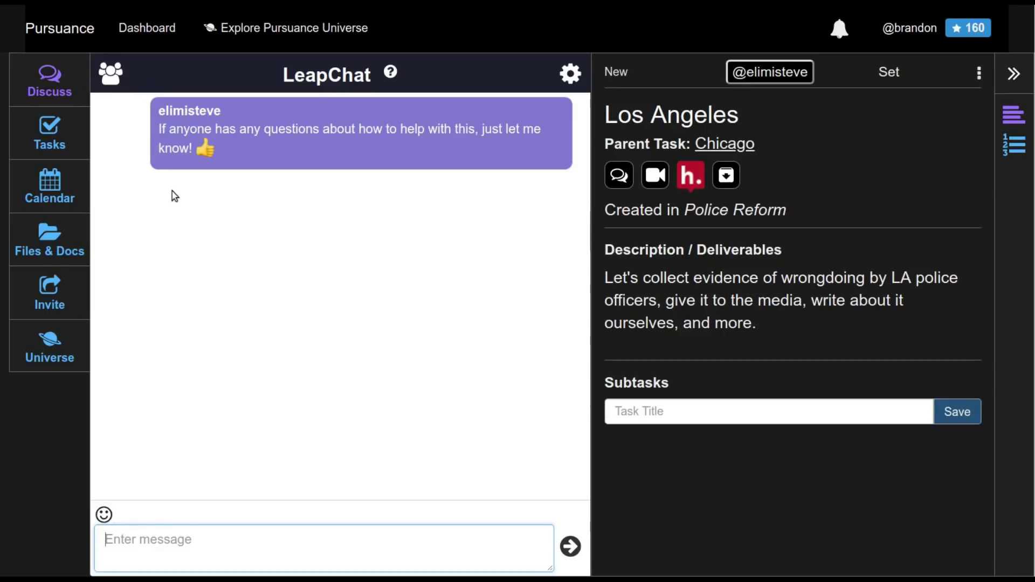
Close the Los Angeles task's details and view the map of pursuances connected to Police Reform
{"action": "left_click", "coordinate": [45, 125]}
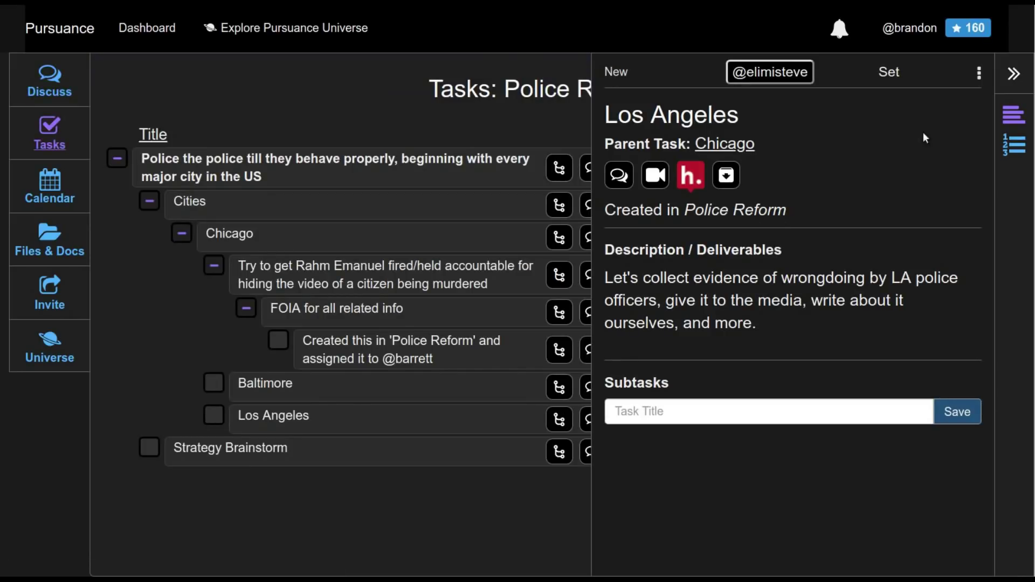
{"action": "left_click", "coordinate": [1013, 75]}
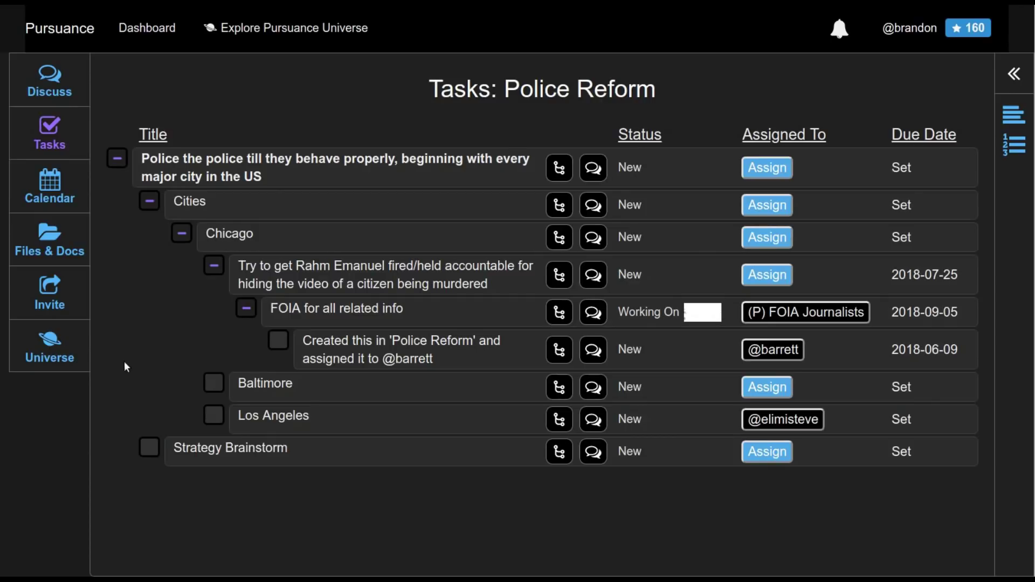
{"action": "left_click", "coordinate": [46, 352]}
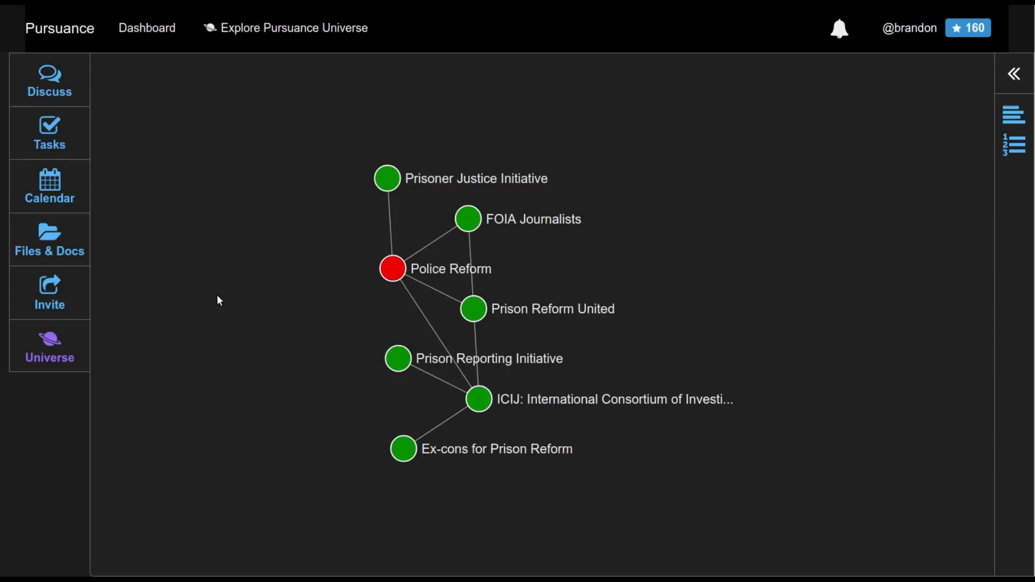